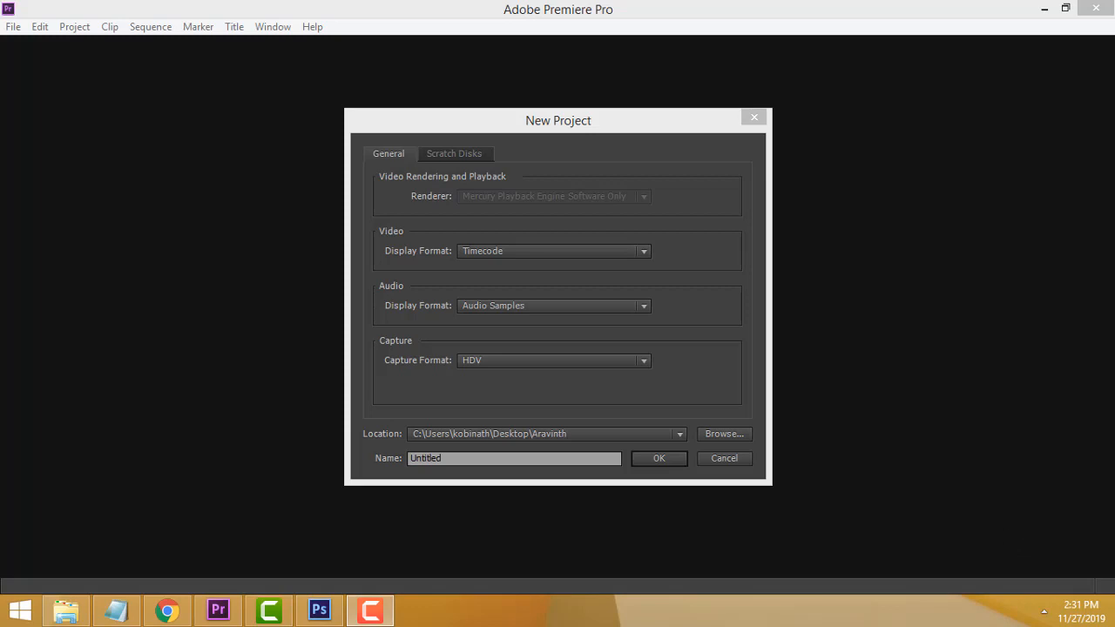
Create a project named screenshot with the HDV capture format and a sequence from the DVCPROHD 1080p24 preset.
left_click(472, 459)
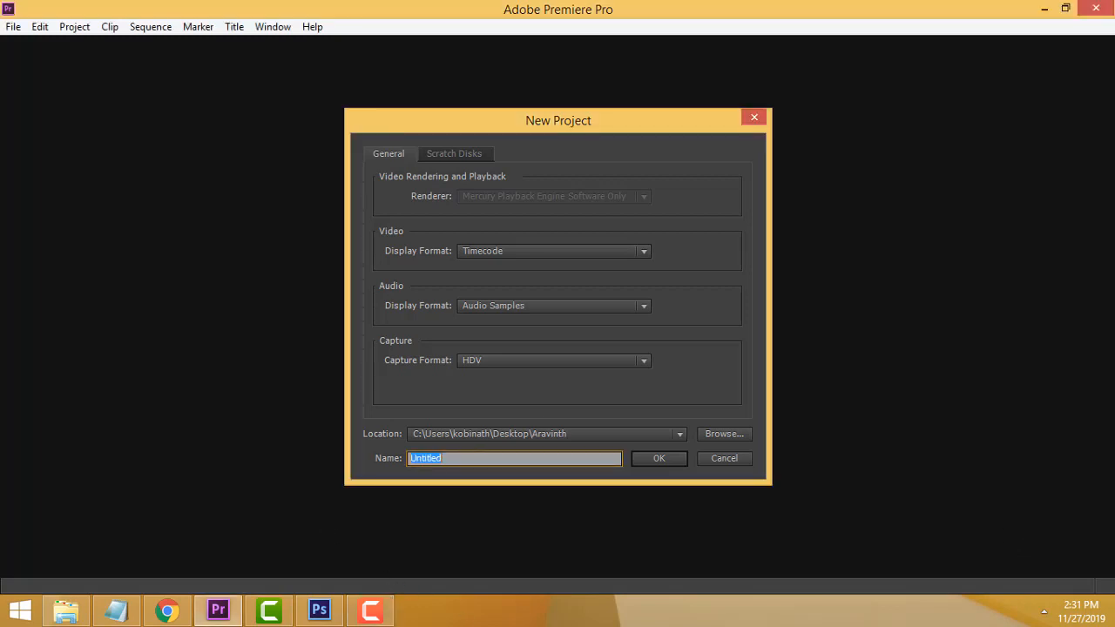
type("screenshot")
left_click(506, 357)
left_click(667, 404)
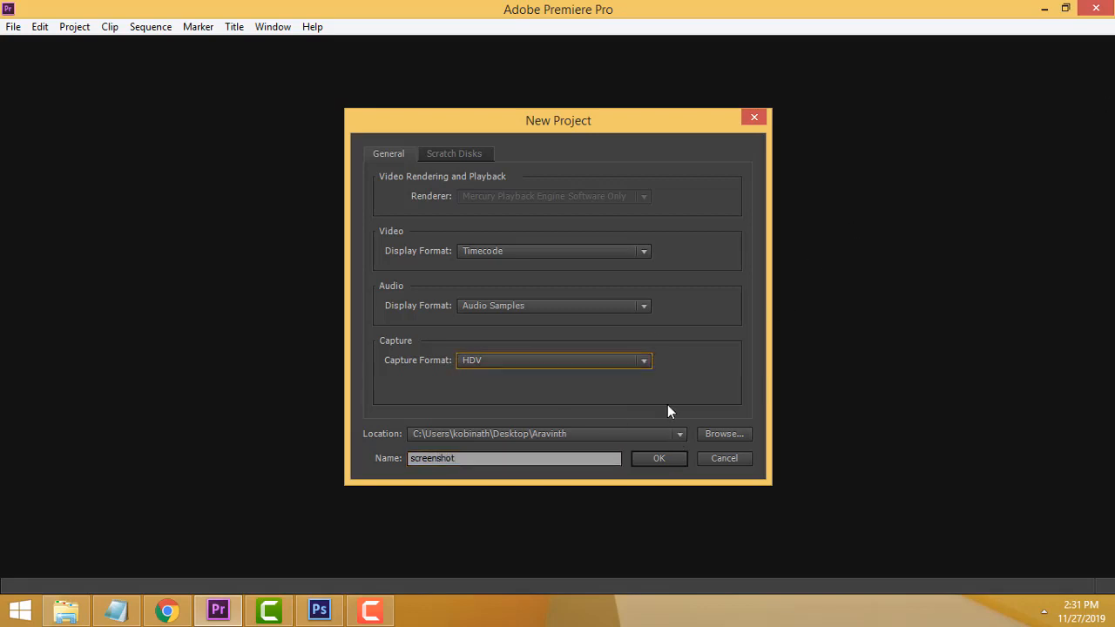
left_click(666, 465)
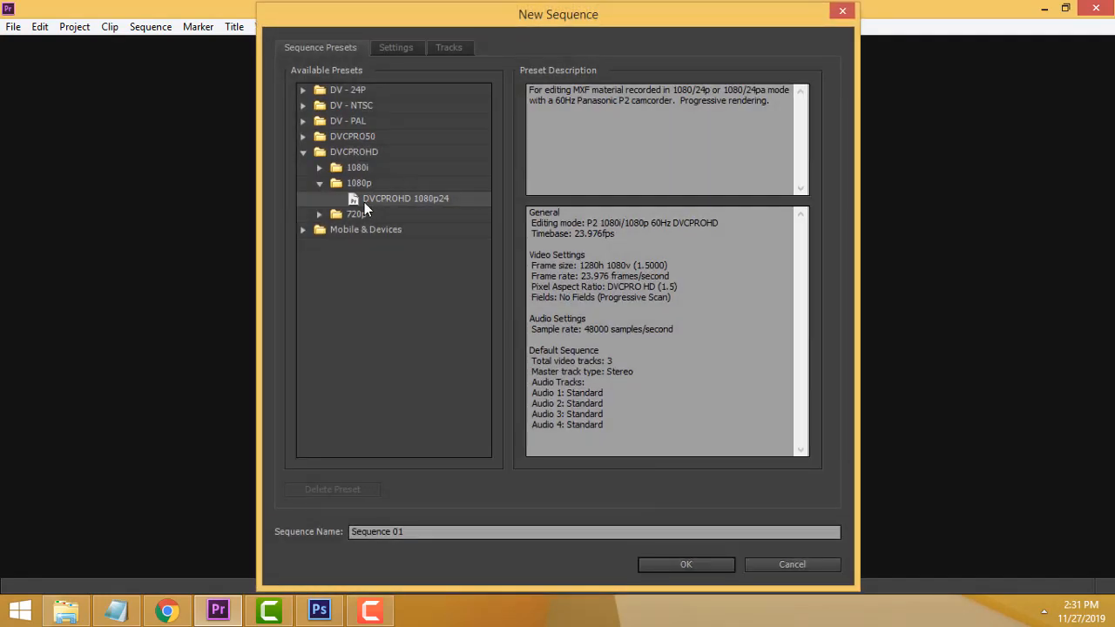
left_click(688, 569)
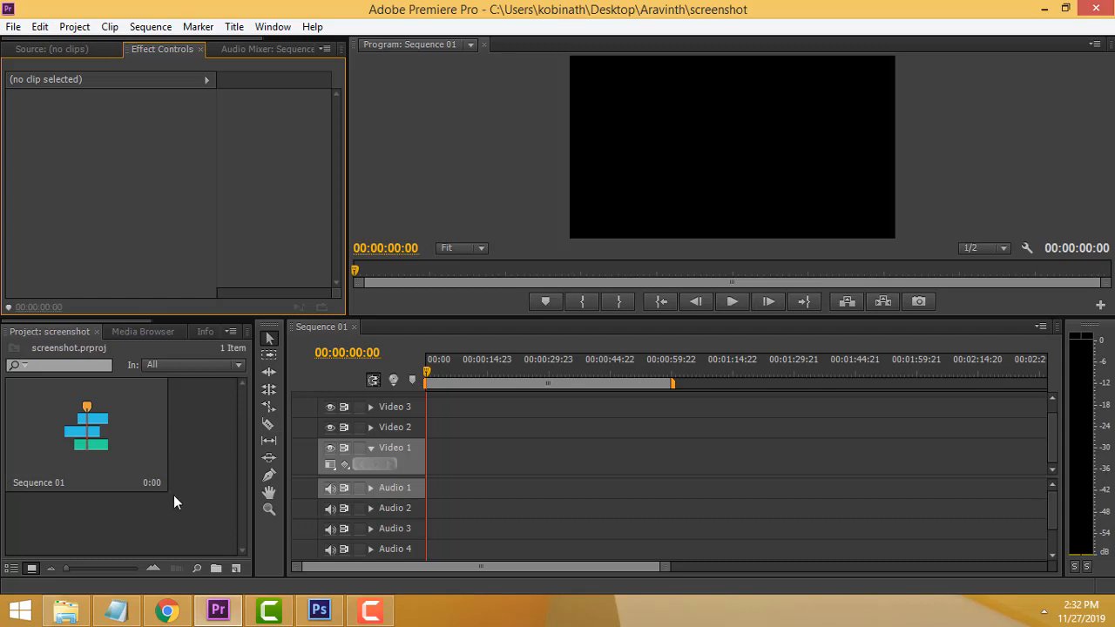
Import the Clownfishes_in_Anemone video from the premire folder on Local Disk (E:) into the project.
double_click(187, 424)
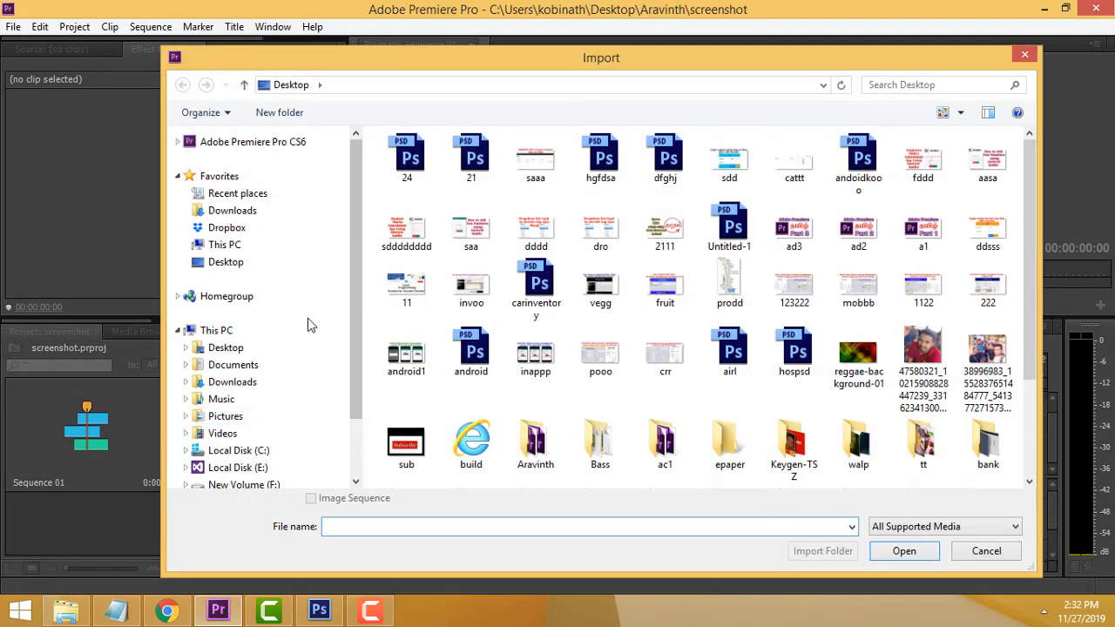
left_click(247, 469)
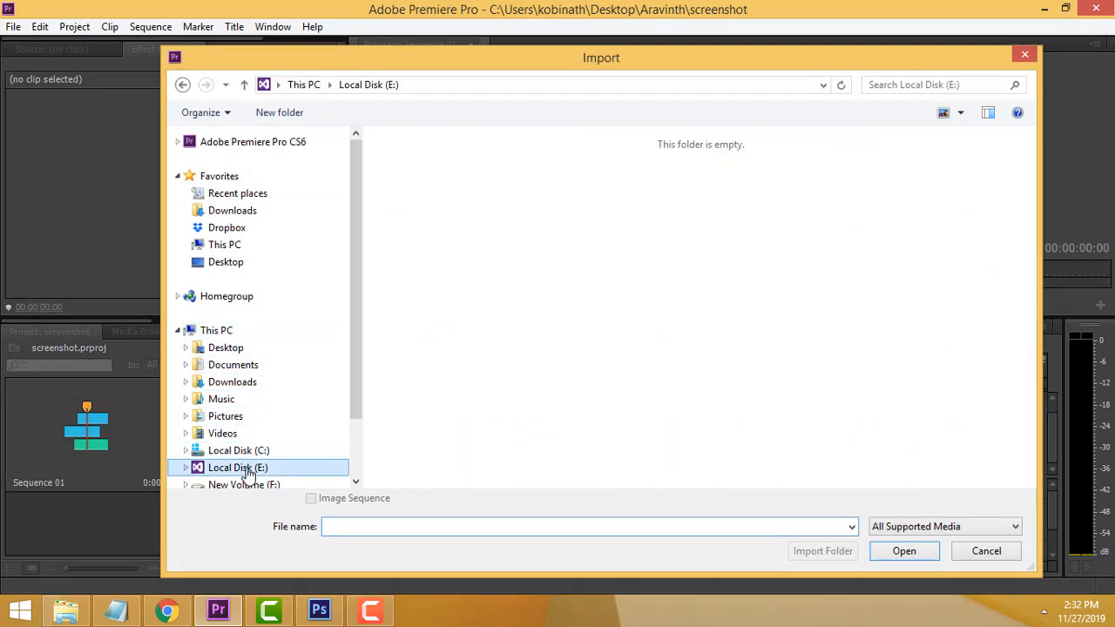
left_click(487, 278)
scroll(485, 280, "down", 3)
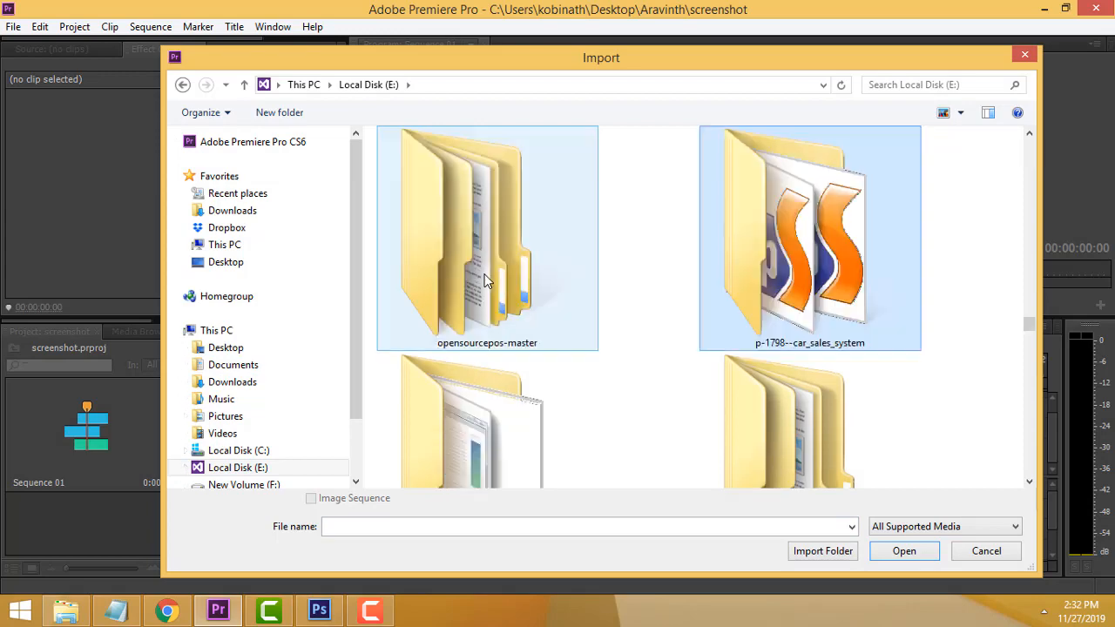
scroll(485, 281, "down", 3)
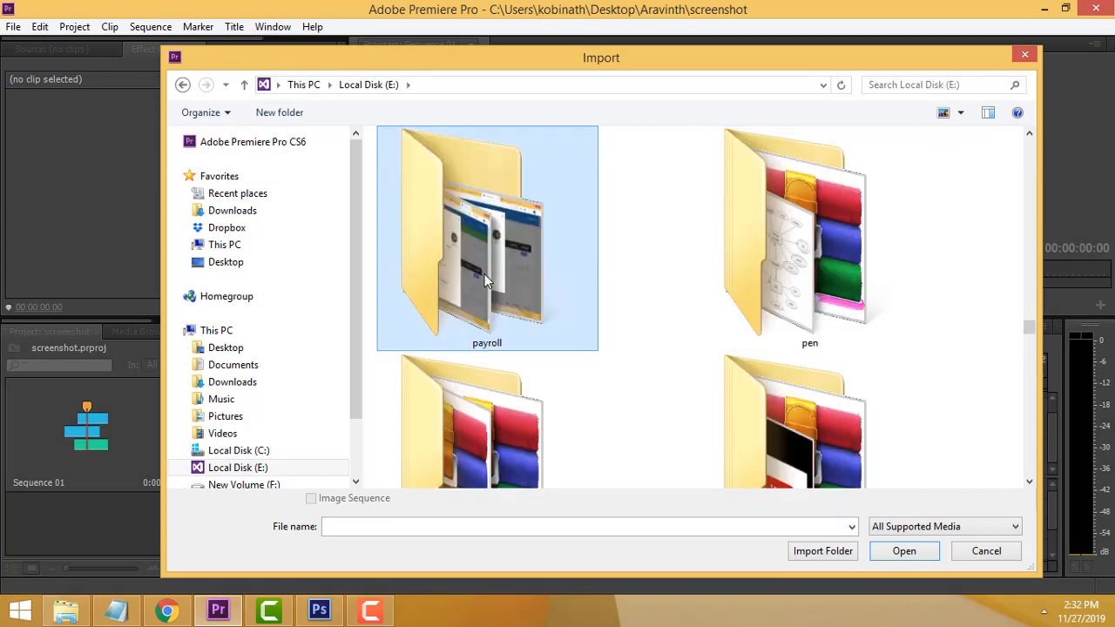
scroll(484, 274, "down", 3)
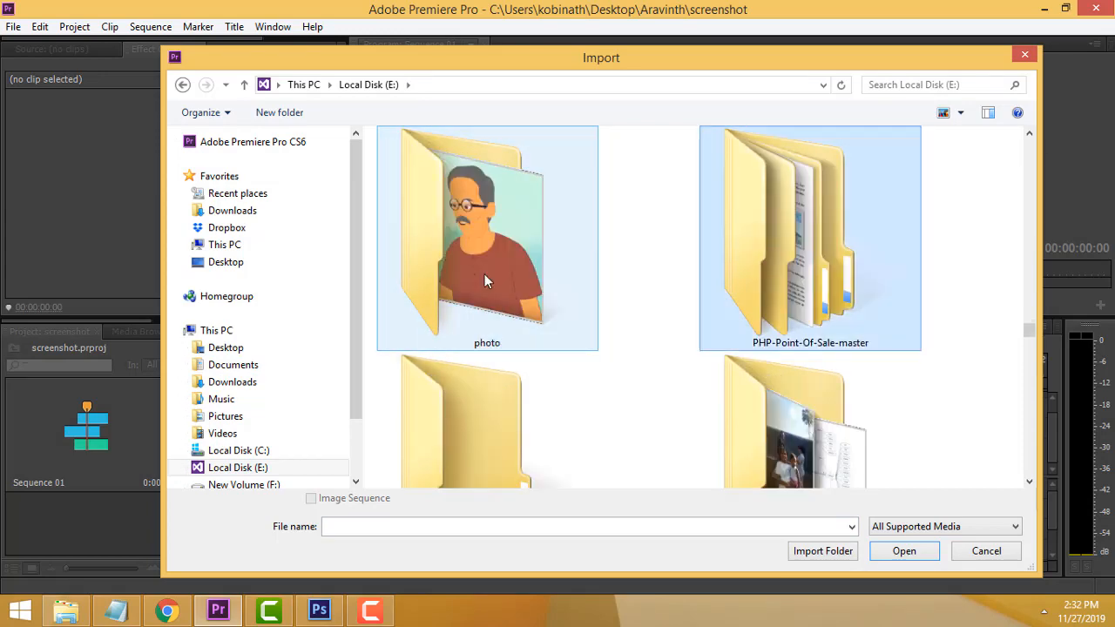
scroll(484, 274, "down", 3)
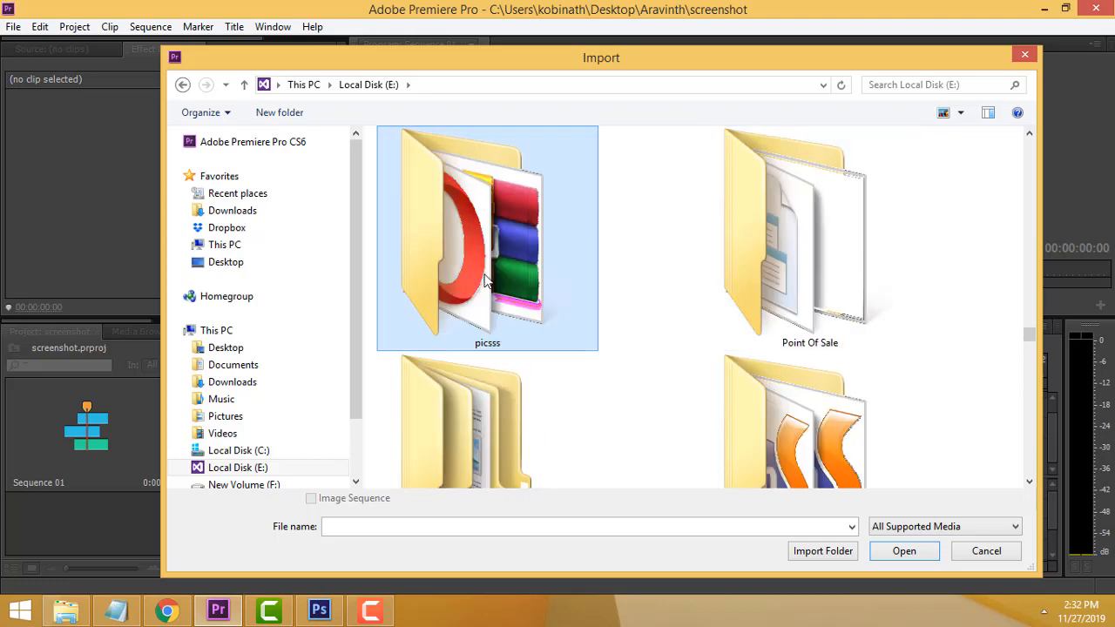
scroll(485, 280, "down", 3)
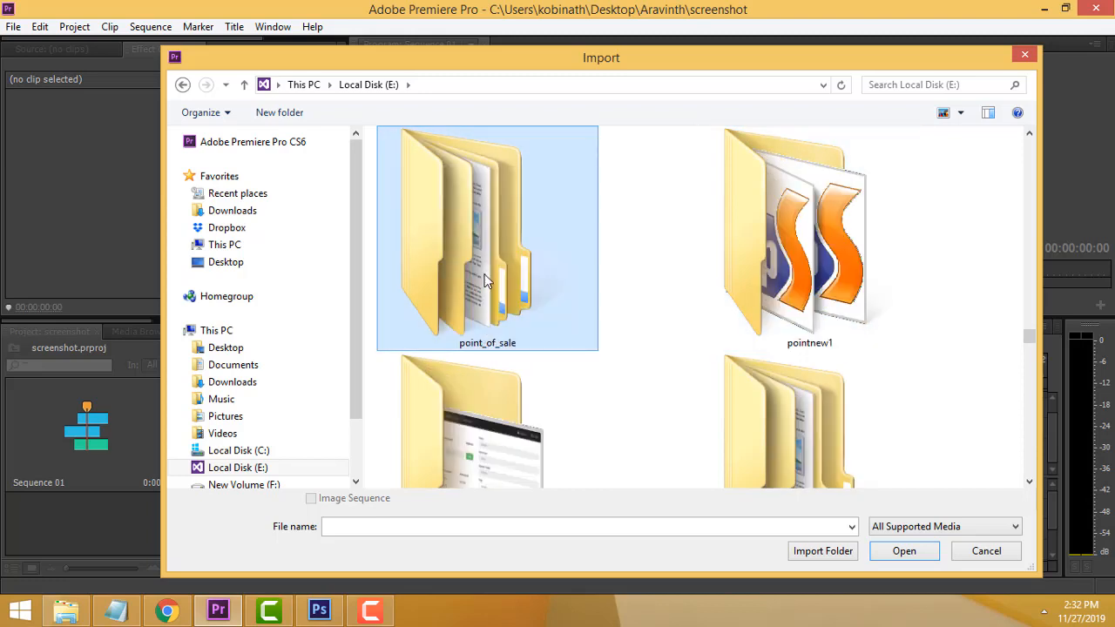
scroll(485, 281, "down", 1)
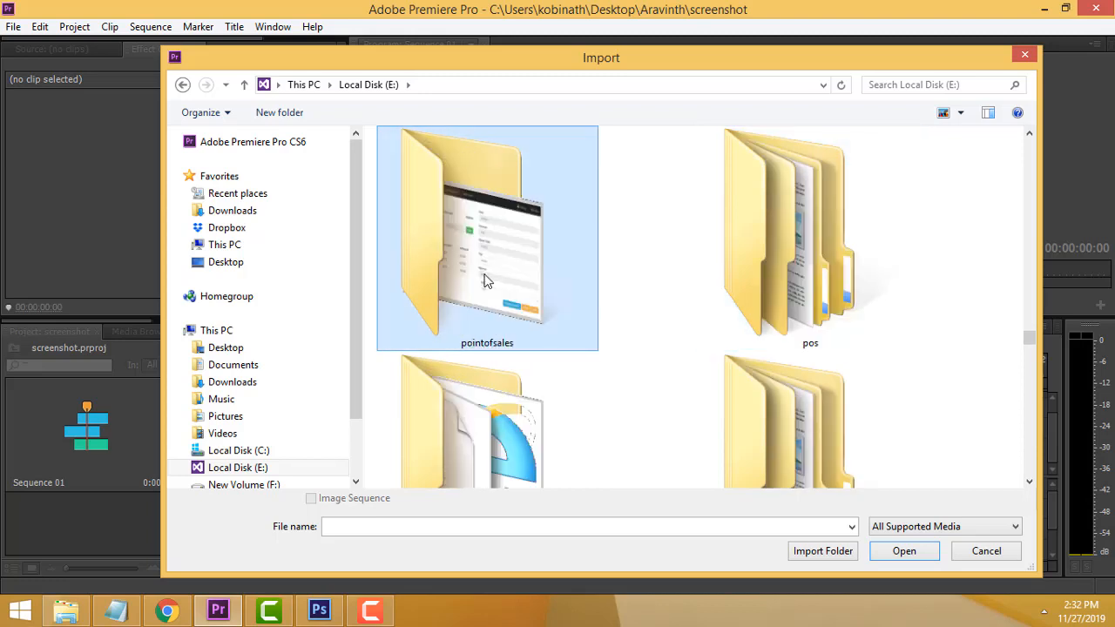
scroll(486, 280, "down", 1)
scroll(485, 280, "down", 1)
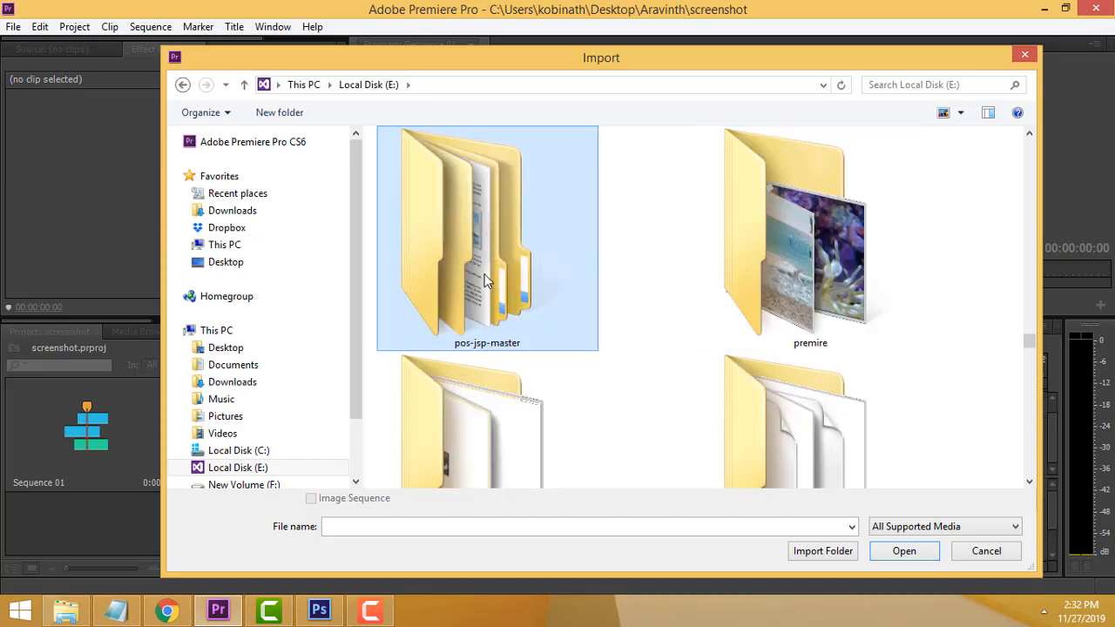
double_click(925, 277)
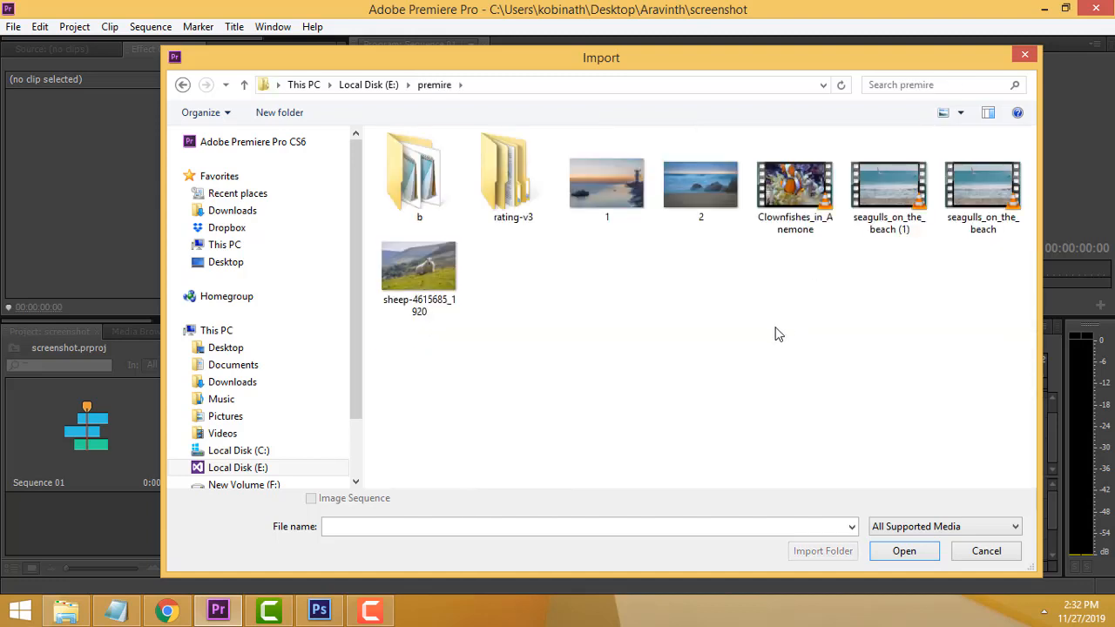
left_click(795, 221)
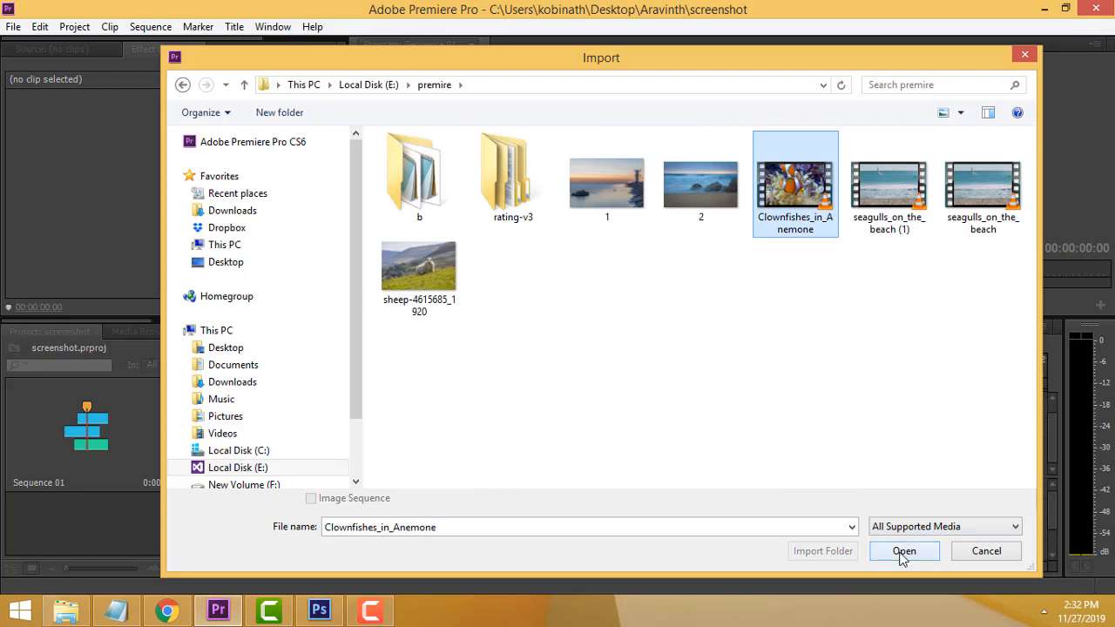
left_click(904, 551)
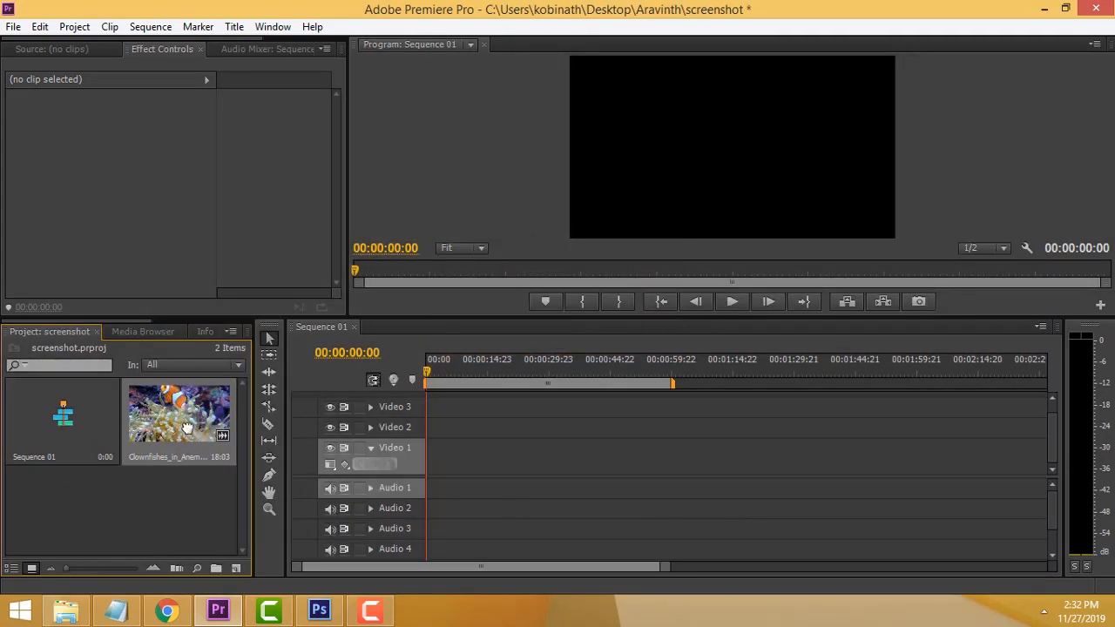
Place the clownfish clip at the start of Video 1, keeping the existing sequence settings, and park the playhead at 00:00:04:05.
left_click_drag(179, 428, 412, 459)
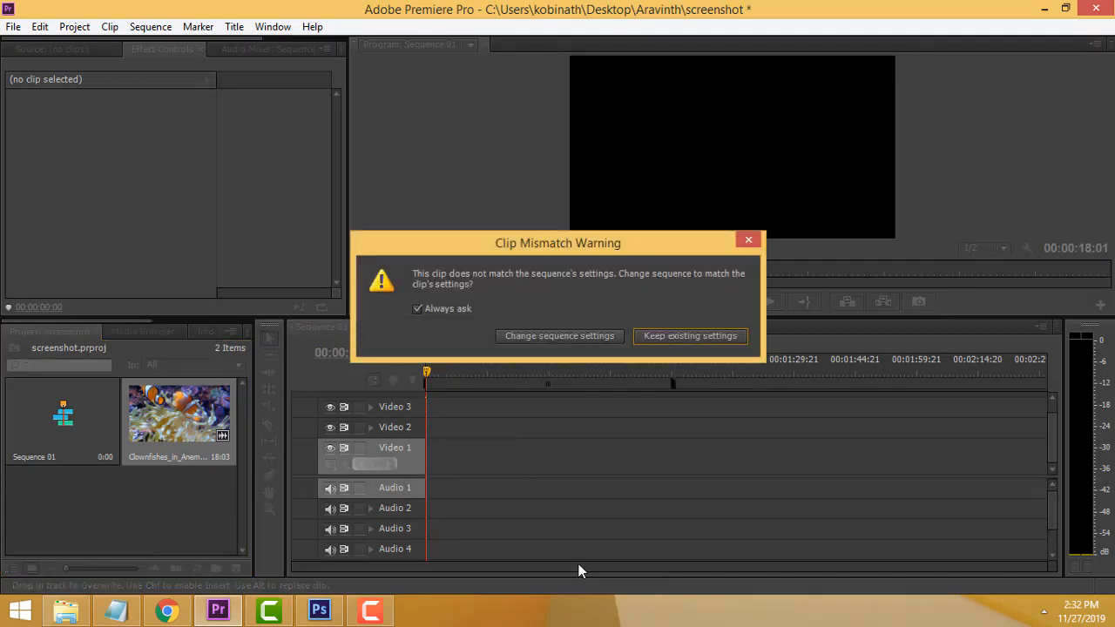
left_click(676, 335)
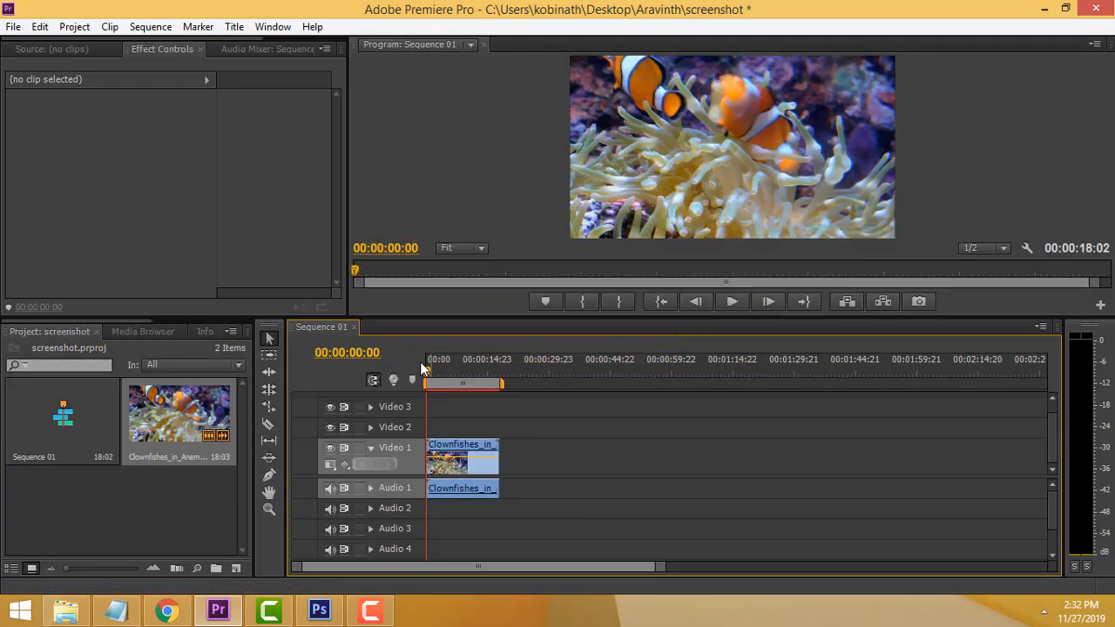
mouse_move(425, 374)
left_mouse_down()
mouse_move(460, 373)
mouse_move(438, 382)
left_mouse_up()
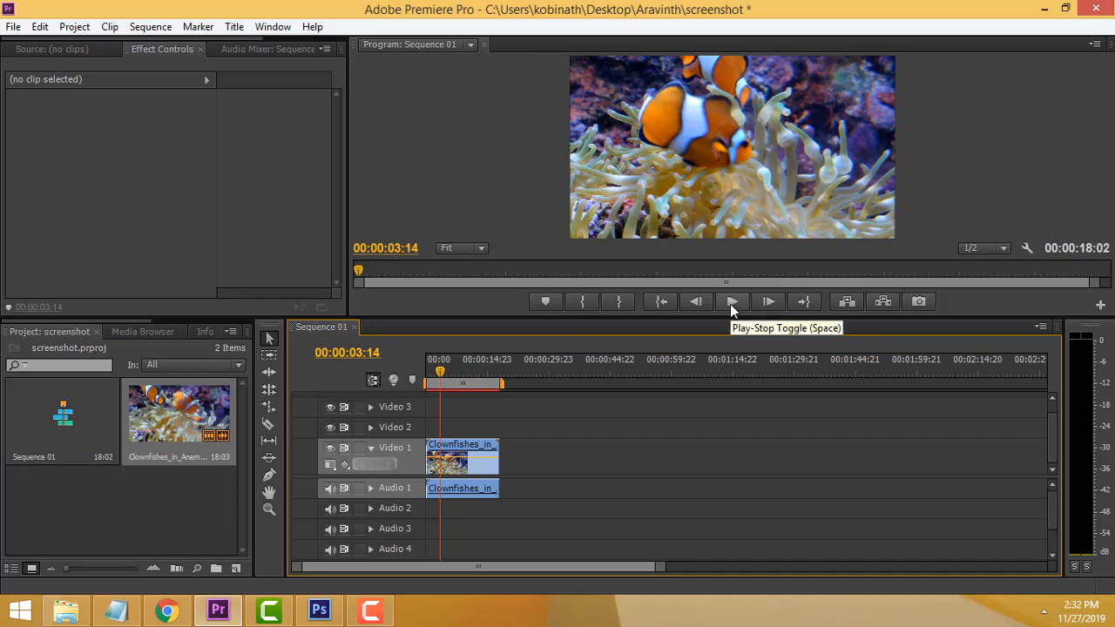
left_click(730, 304)
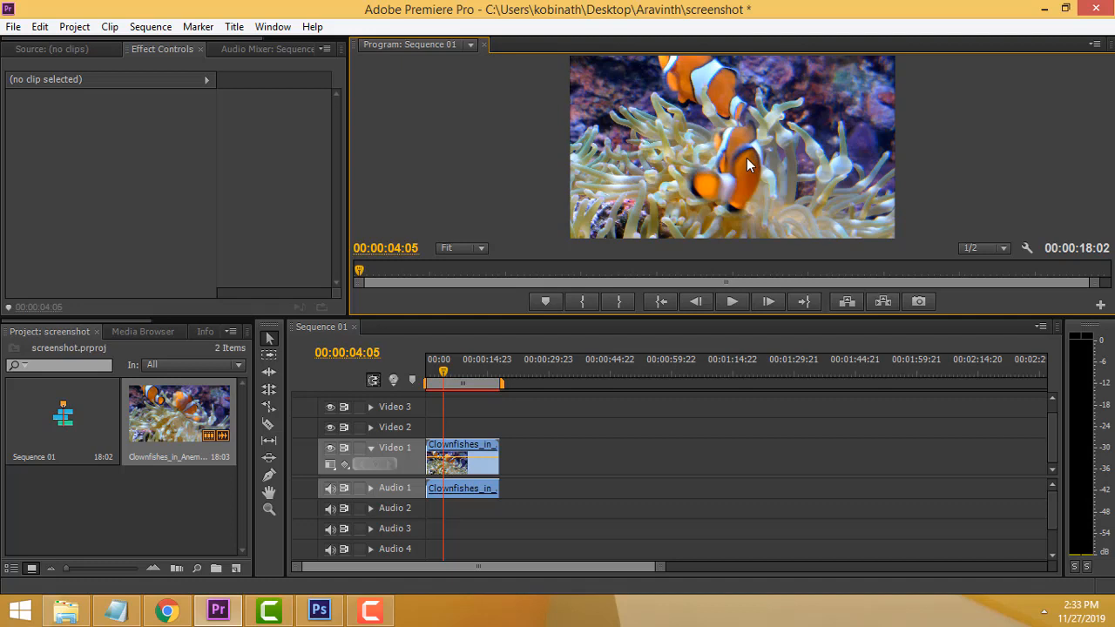
Switch to Photoshop, create a new document sized to the clipboard, and paste the screenshot of the Premiere frame into it.
left_click(319, 610)
left_click(46, 11)
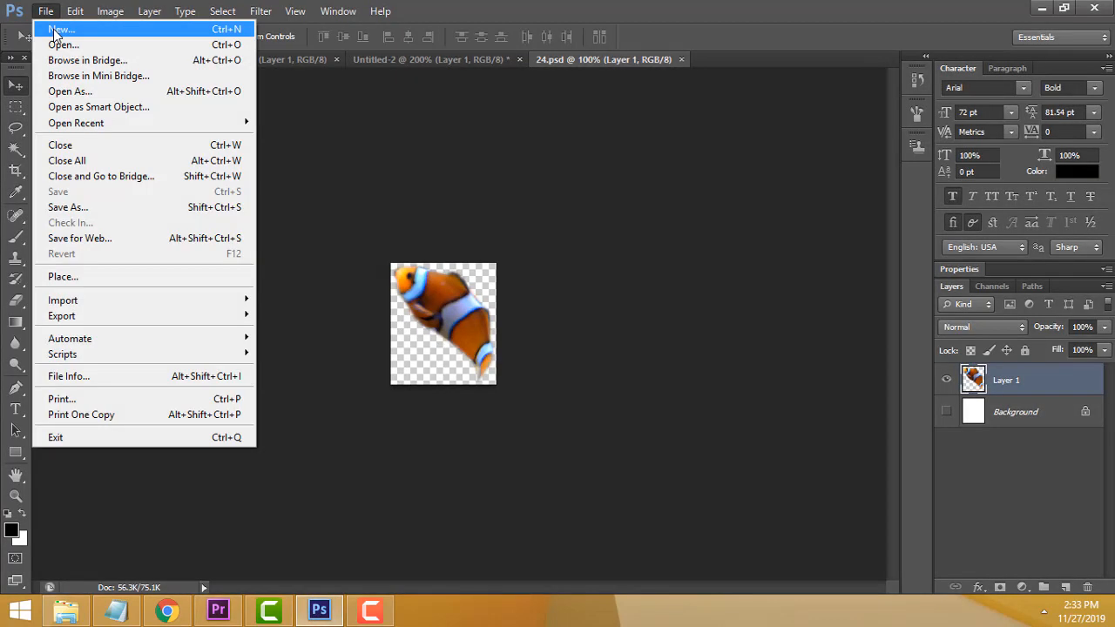
left_click(54, 31)
left_click(734, 142)
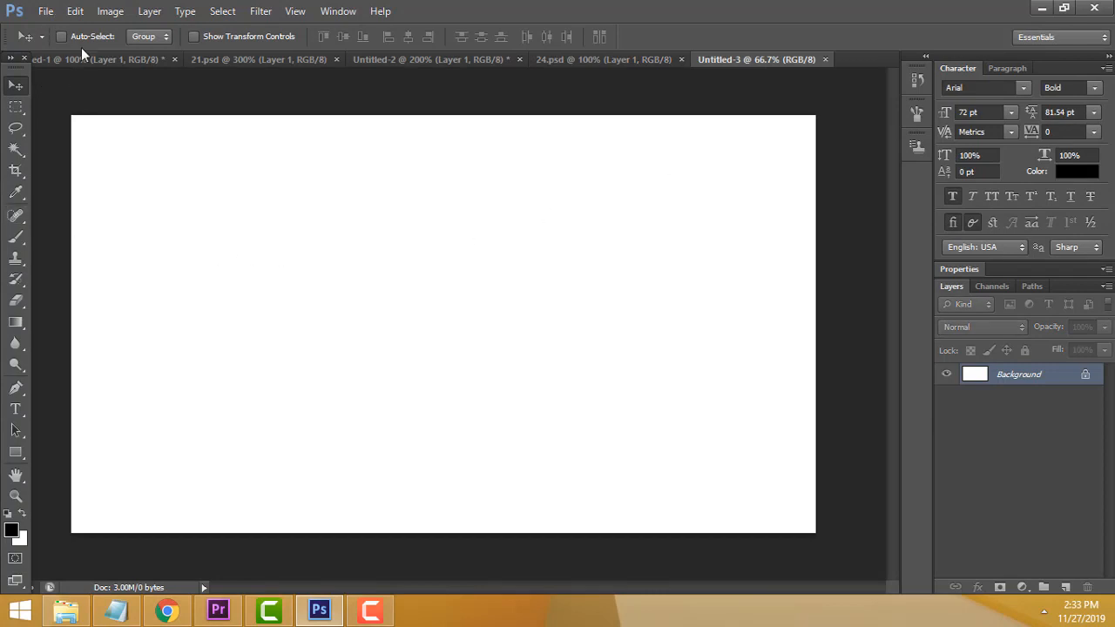
key("ctrl+v")
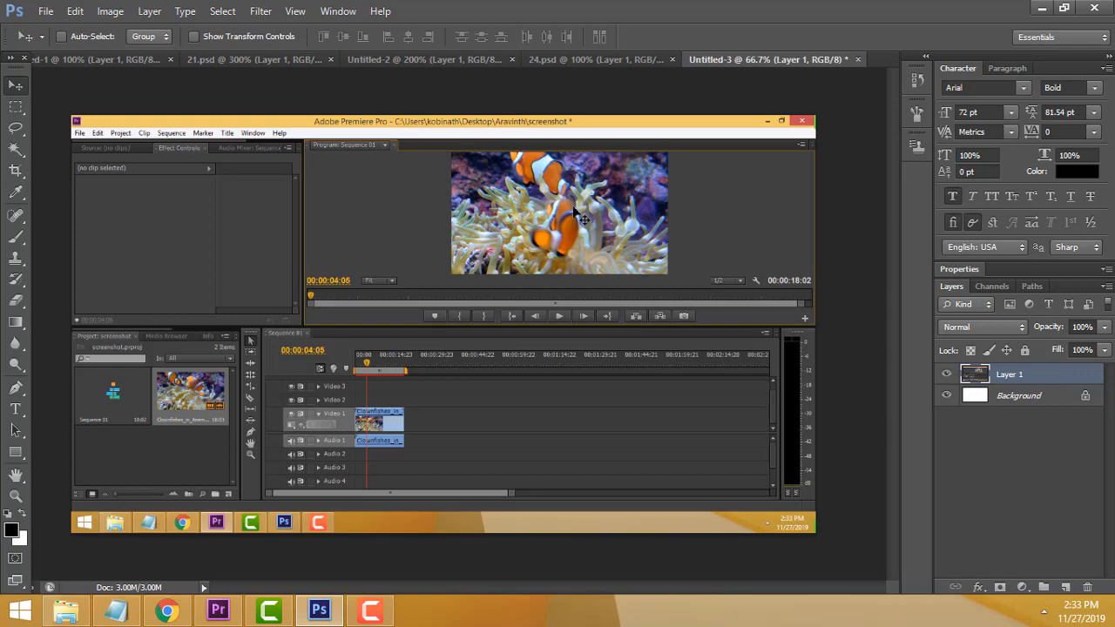
Trace a closed Pen tool path around the lower clownfish in the pasted screenshot.
left_click(15, 494)
left_click(601, 207)
left_click(633, 225)
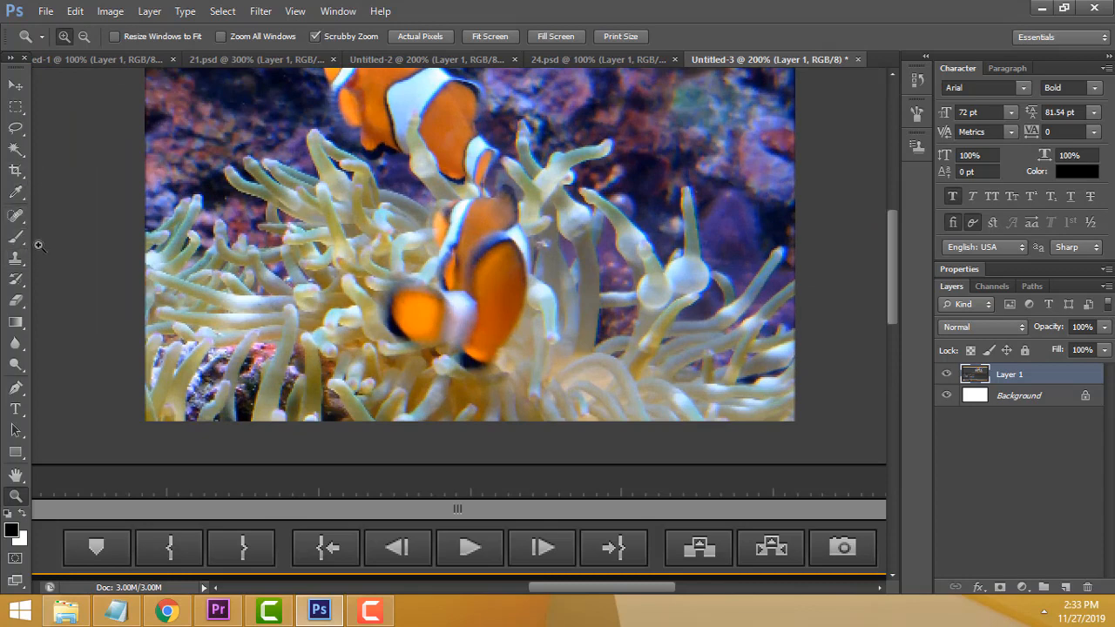
left_click(16, 388)
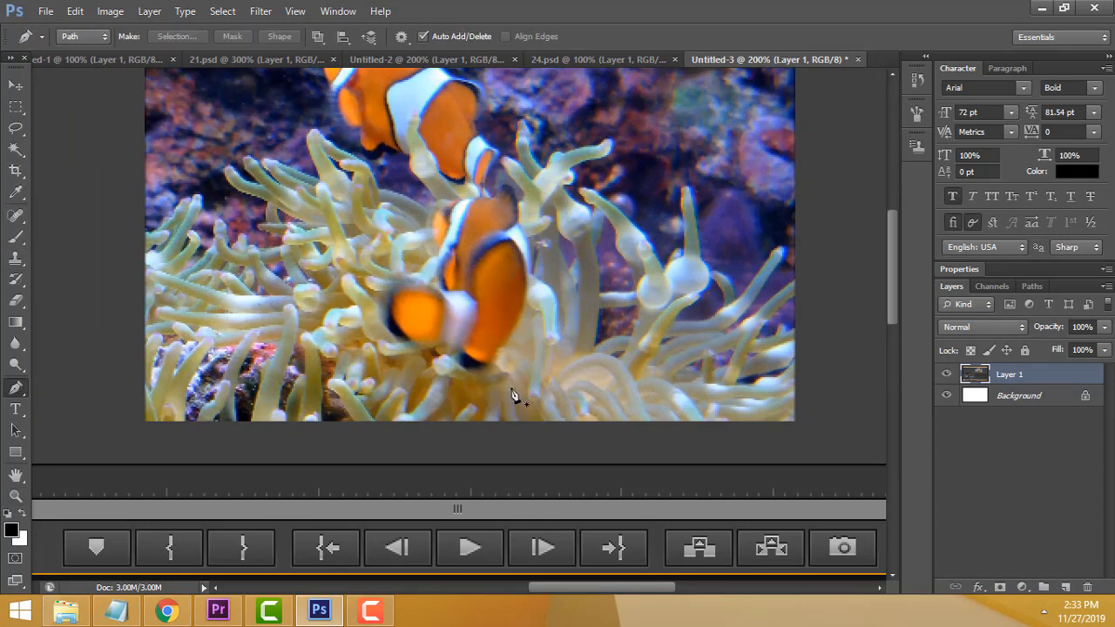
left_click(486, 371)
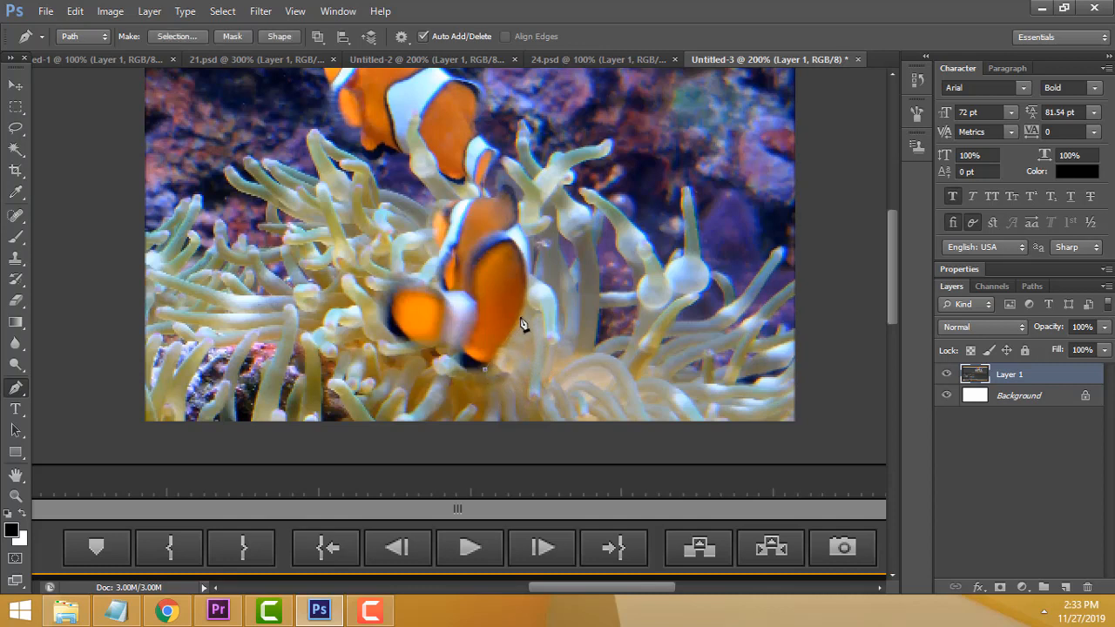
left_click_drag(520, 325, 521, 306)
left_click(518, 203)
left_click_drag(508, 186, 502, 182)
left_click(428, 232)
left_click(434, 250)
left_click(437, 271)
left_click(401, 340)
left_click(426, 351)
left_click(452, 357)
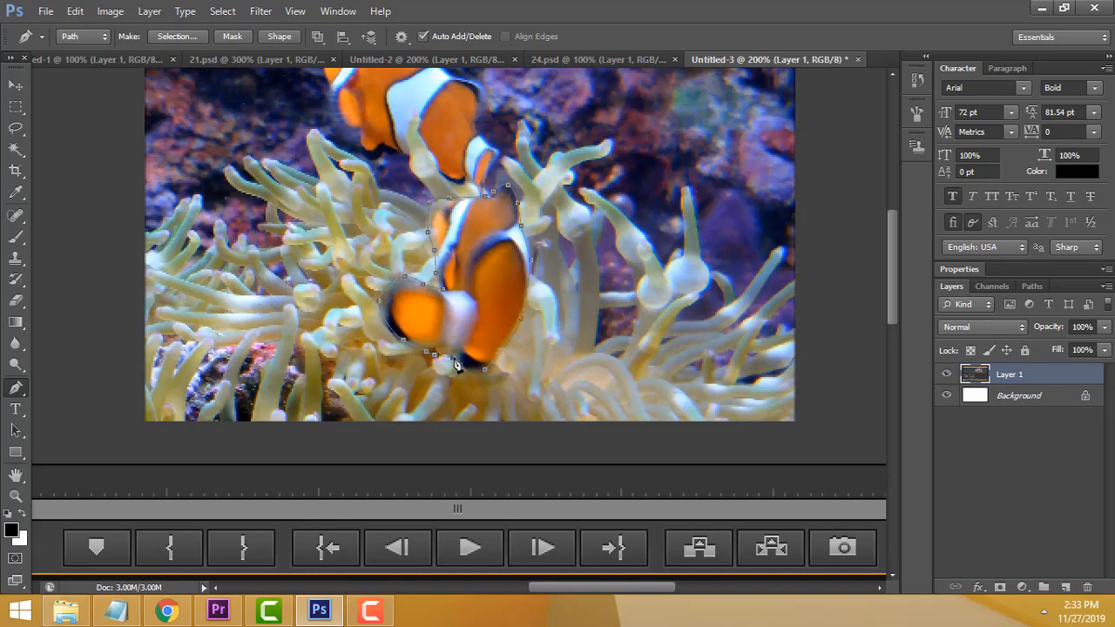
left_click_drag(463, 369, 468, 370)
left_click(487, 376)
Convert the path to a new anti-aliased selection with a 1.5-pixel feather radius and cut the clownfish out of Layer 1.
right_click(467, 251)
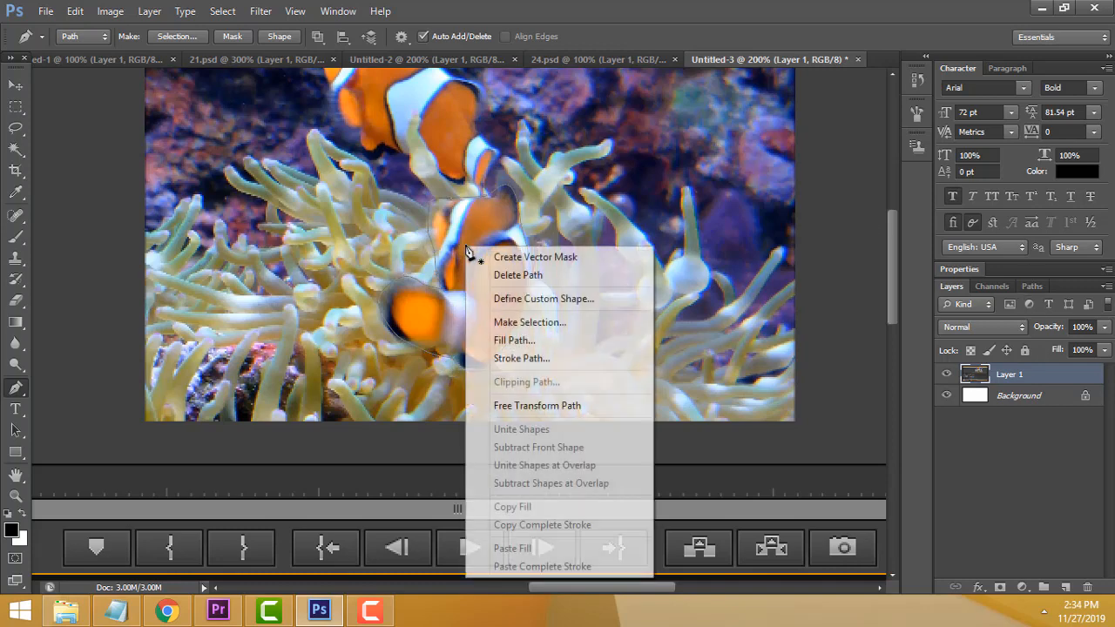
left_click(532, 321)
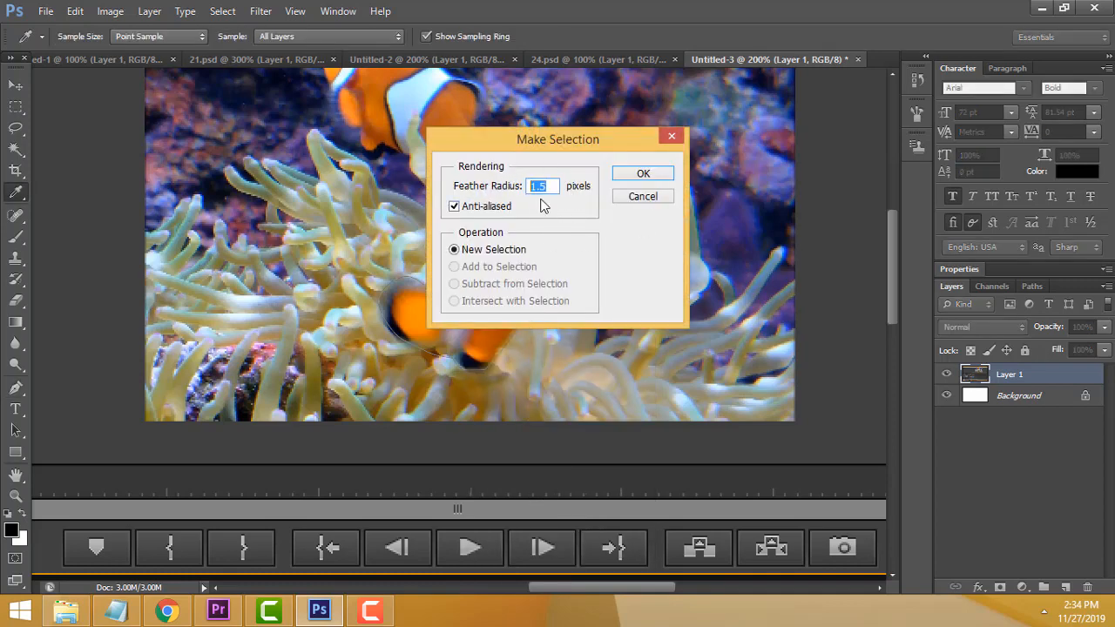
left_click_drag(548, 188, 500, 181)
left_click(644, 177)
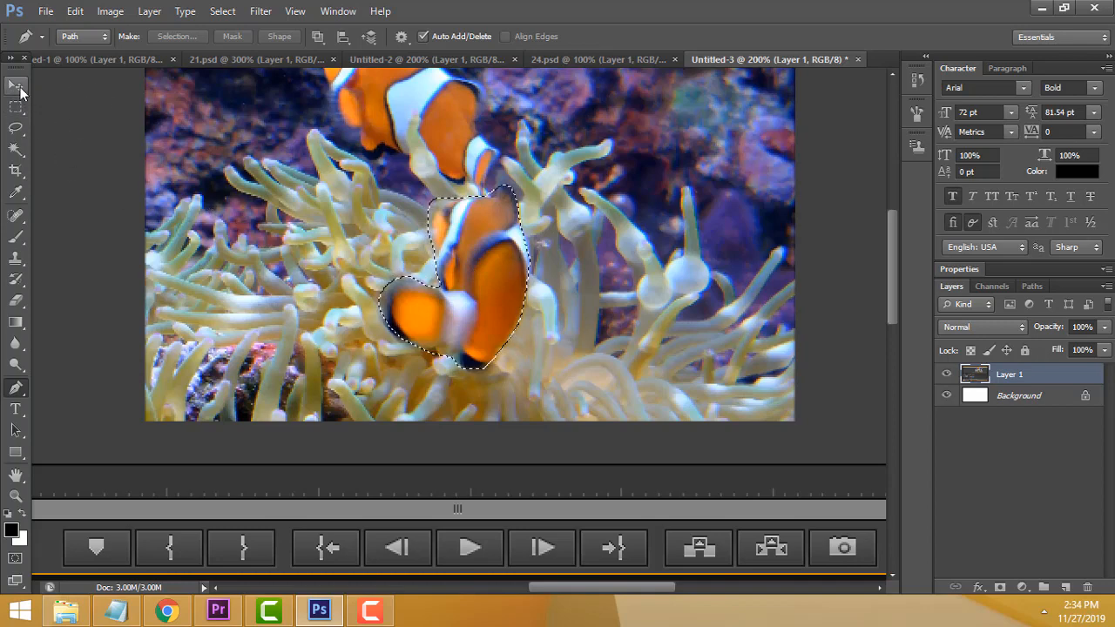
left_click(73, 11)
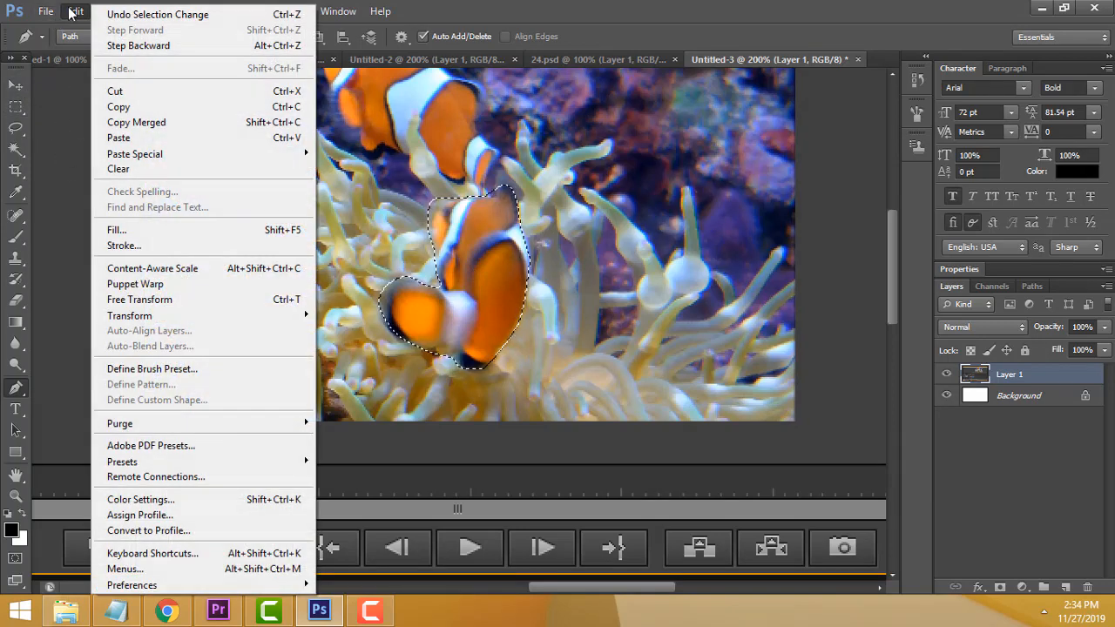
left_click(156, 91)
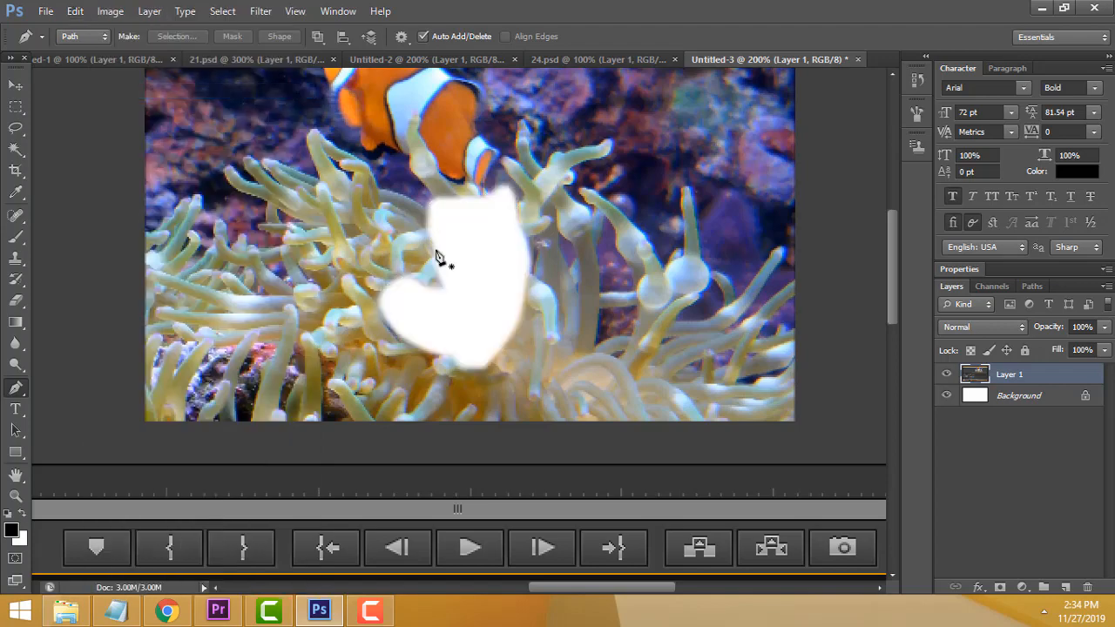
Create a new document sized to the clipboard, paste the cut-out clownfish into it, and hide the Background layer.
left_click(45, 11)
left_click(39, 30)
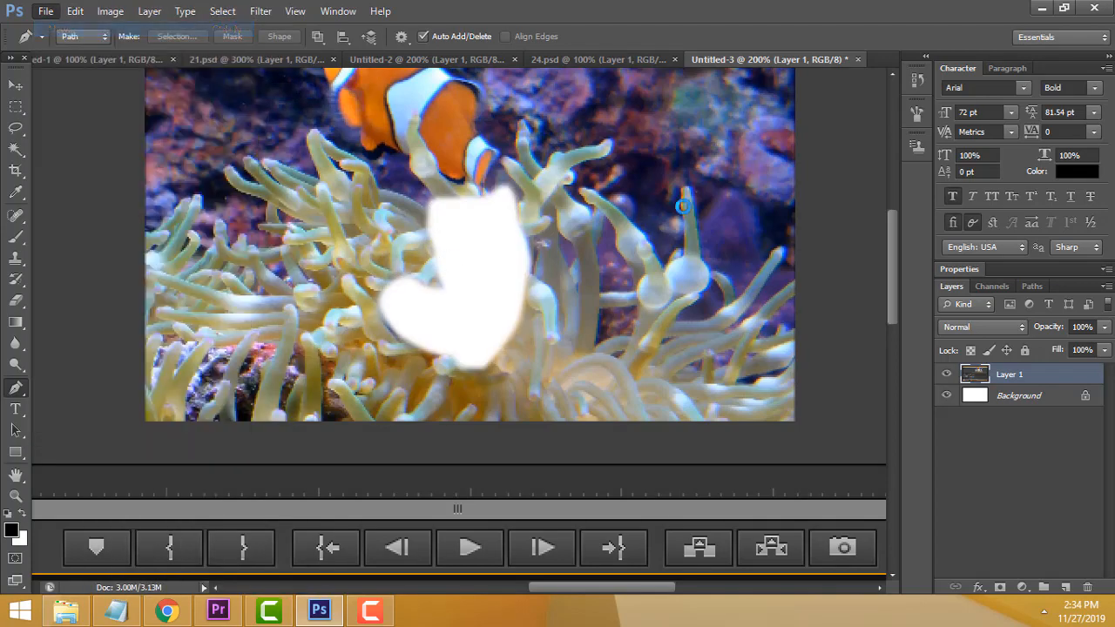
left_click(723, 142)
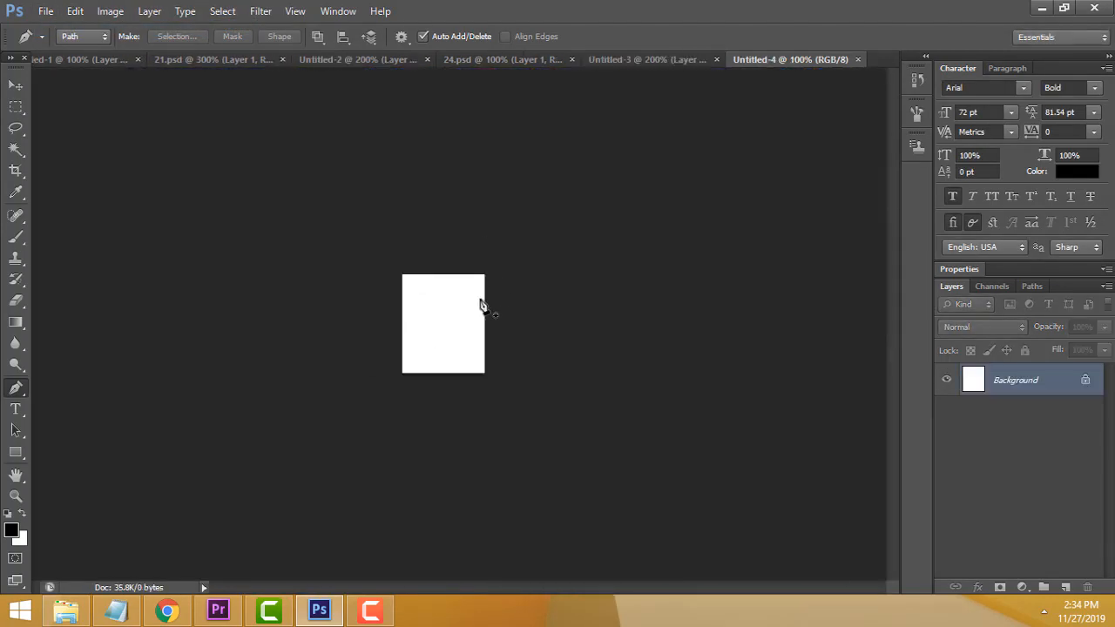
left_click(75, 11)
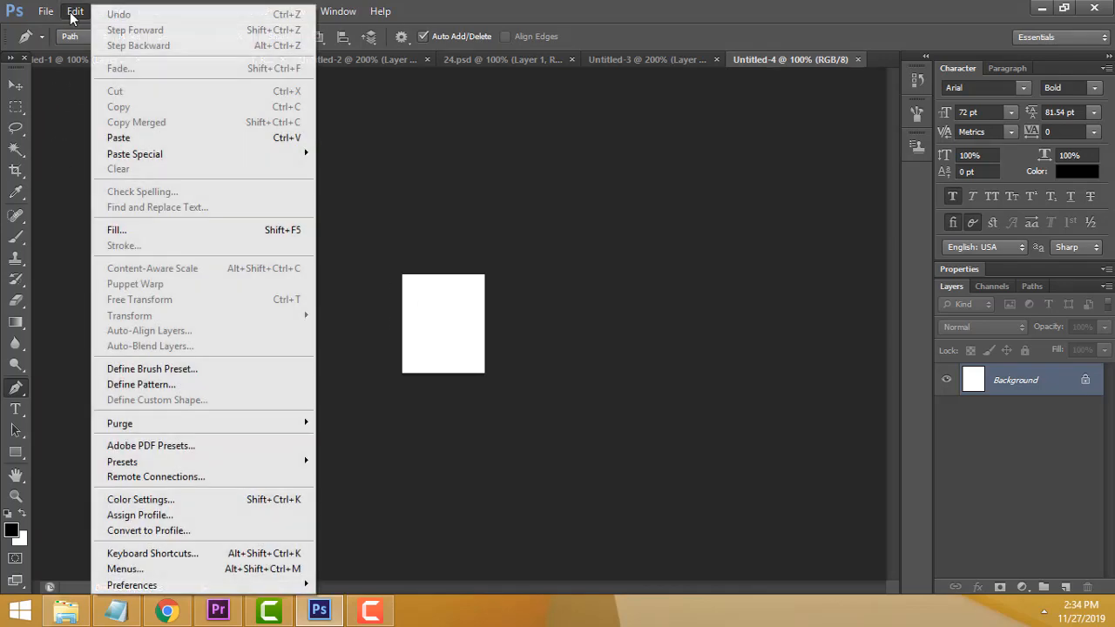
left_click(173, 143)
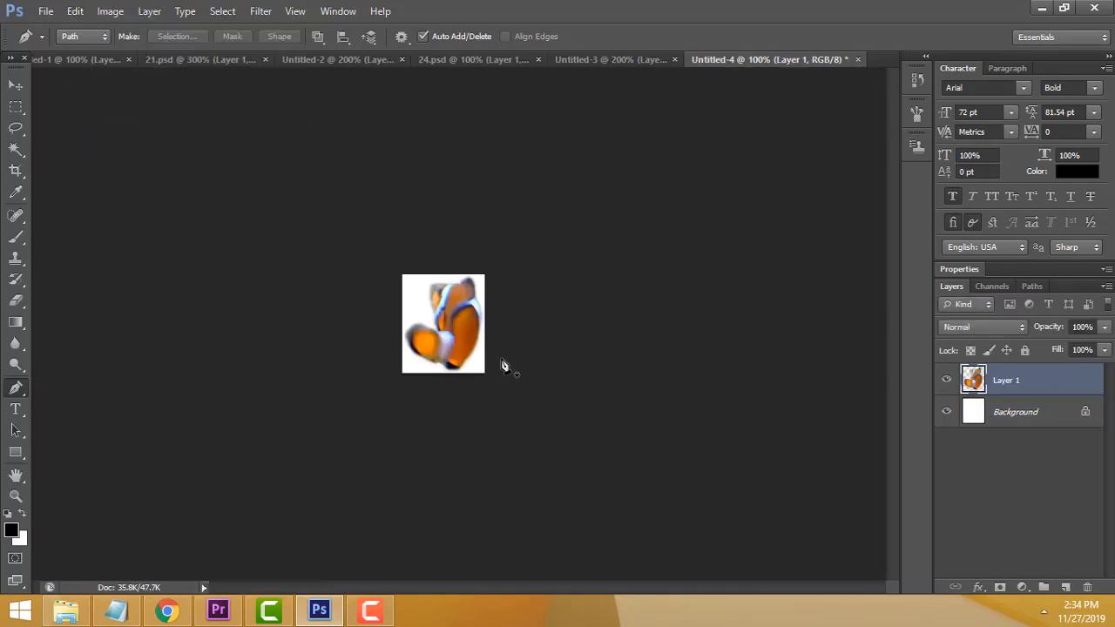
left_click(946, 412)
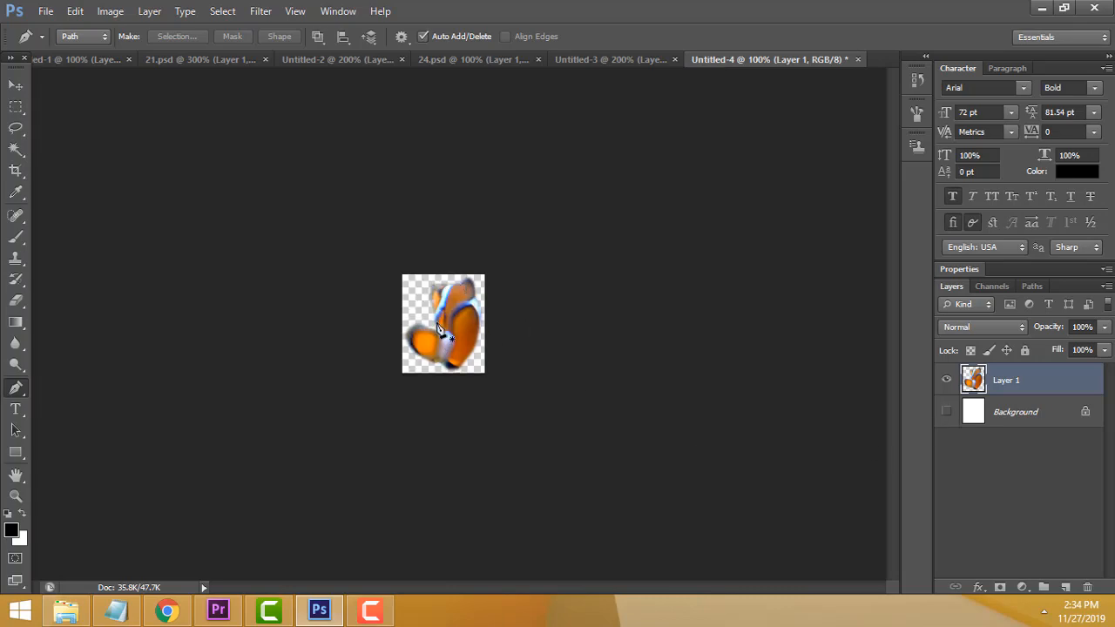
Save the cut-out document to the Desktop as fish1 in Photoshop PSD format with Maximize Compatibility on.
left_click(41, 12)
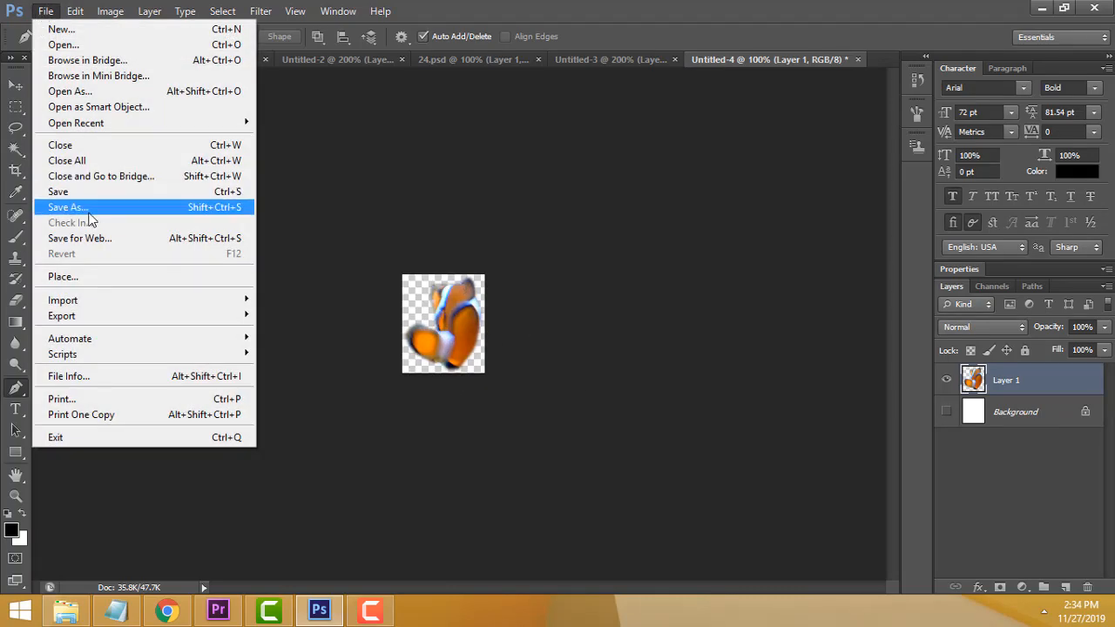
left_click(87, 209)
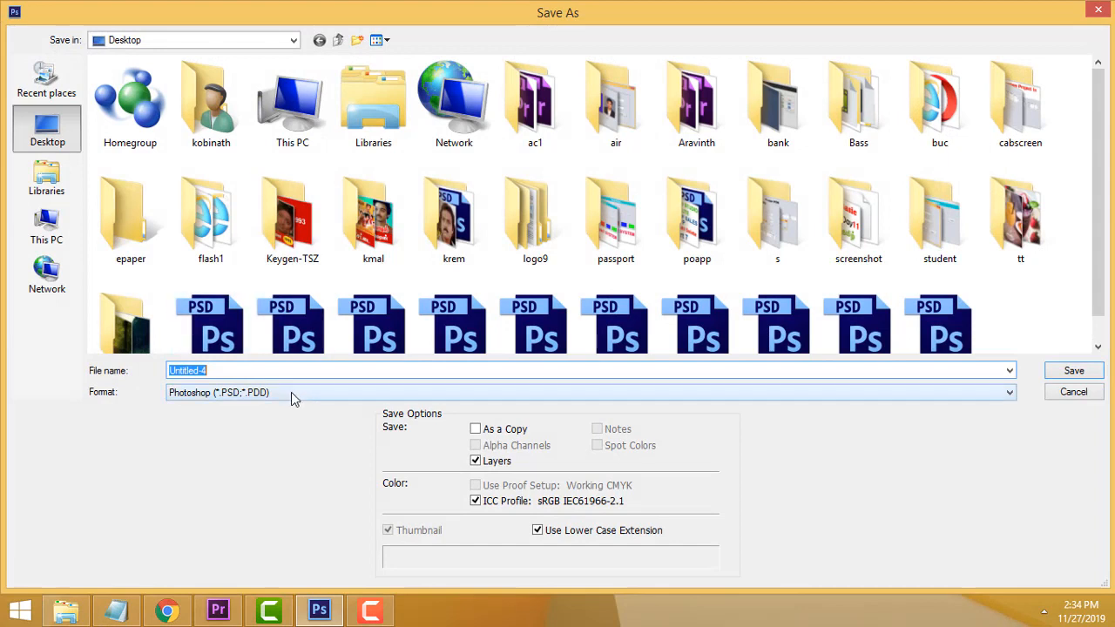
type("fe")
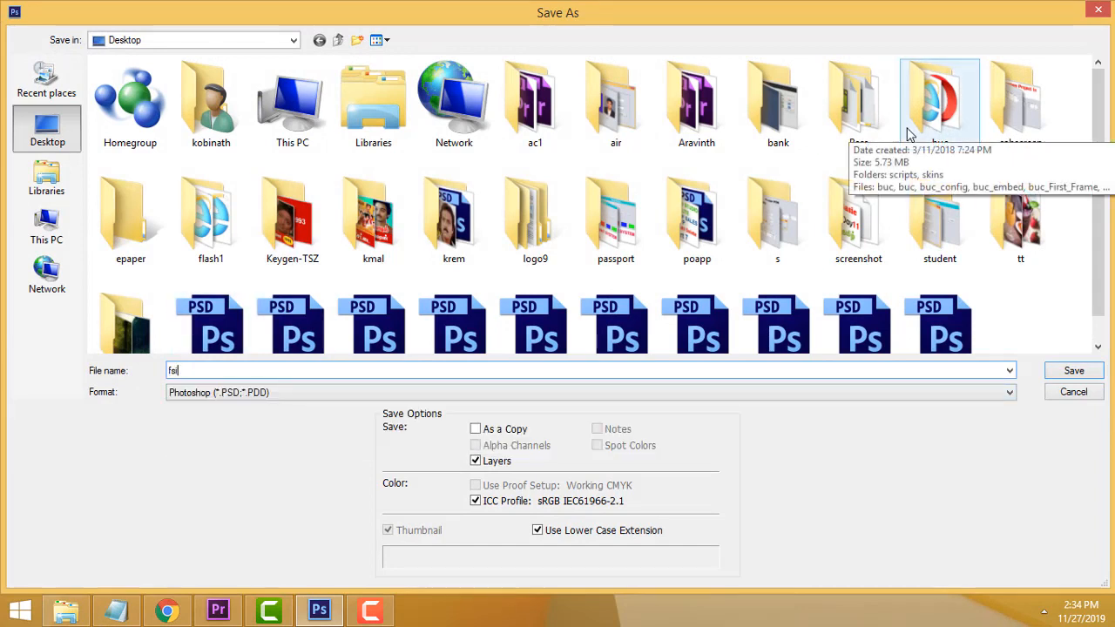
key("BackSpace")
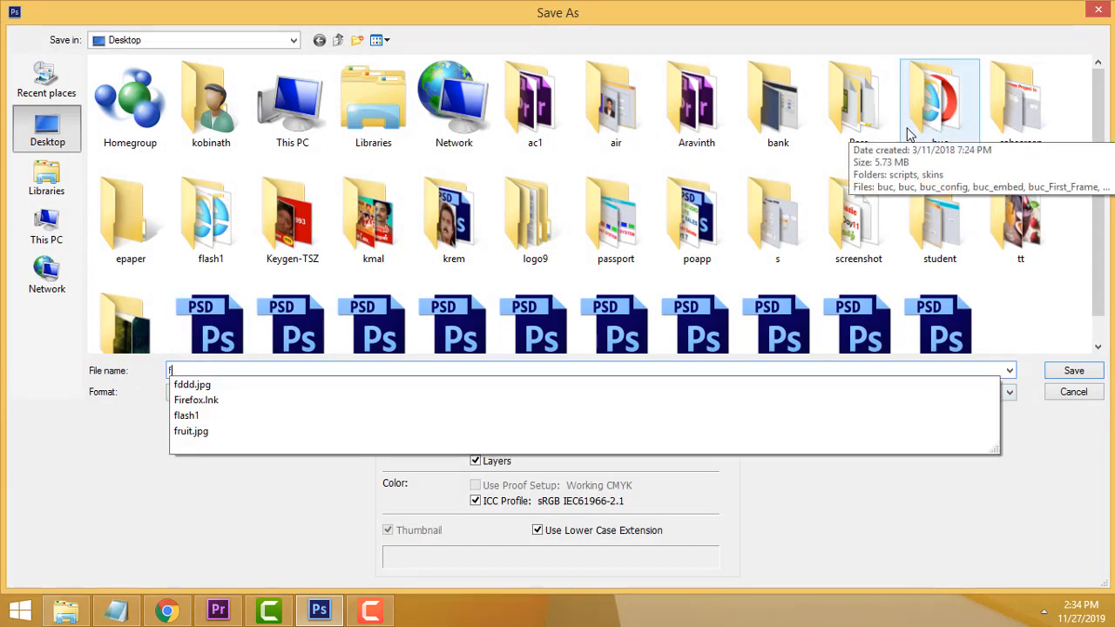
type("isg")
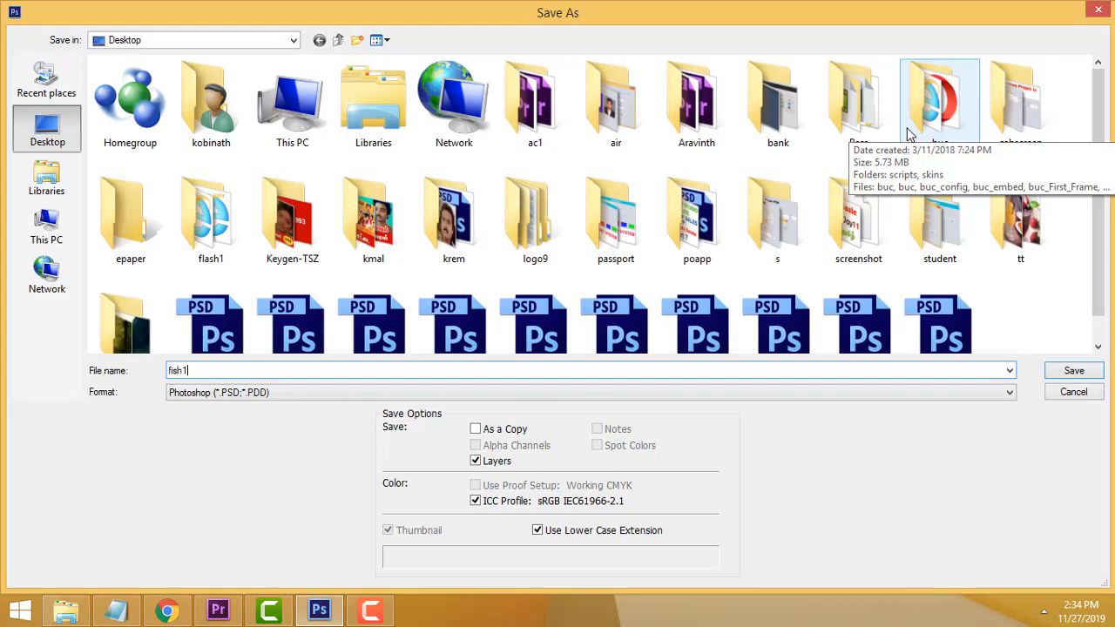
type("1")
left_click(1074, 370)
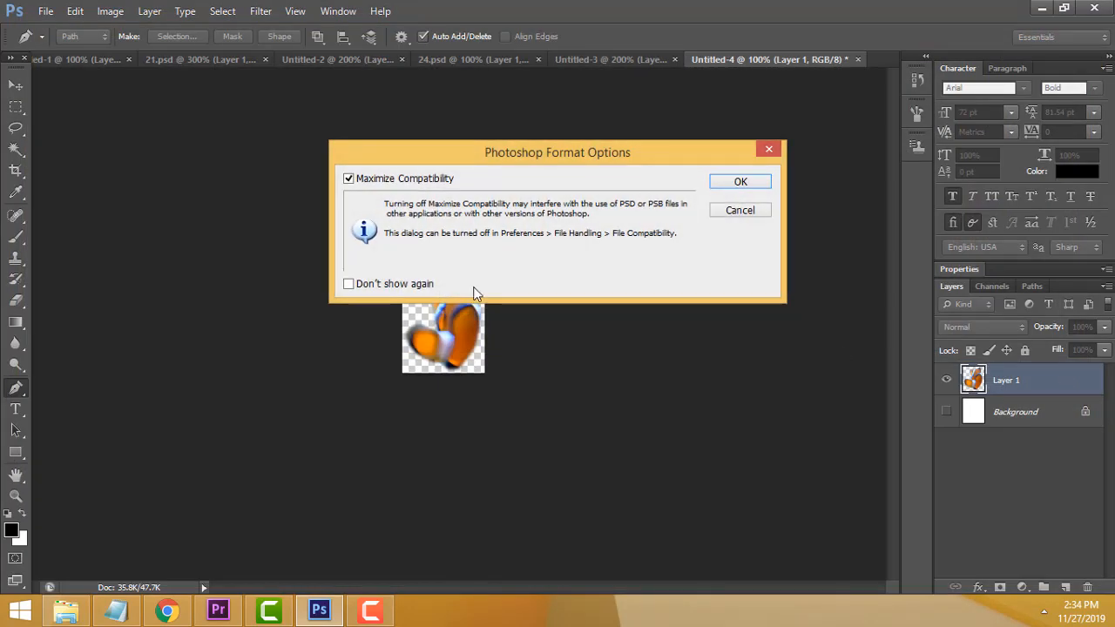
left_click(726, 179)
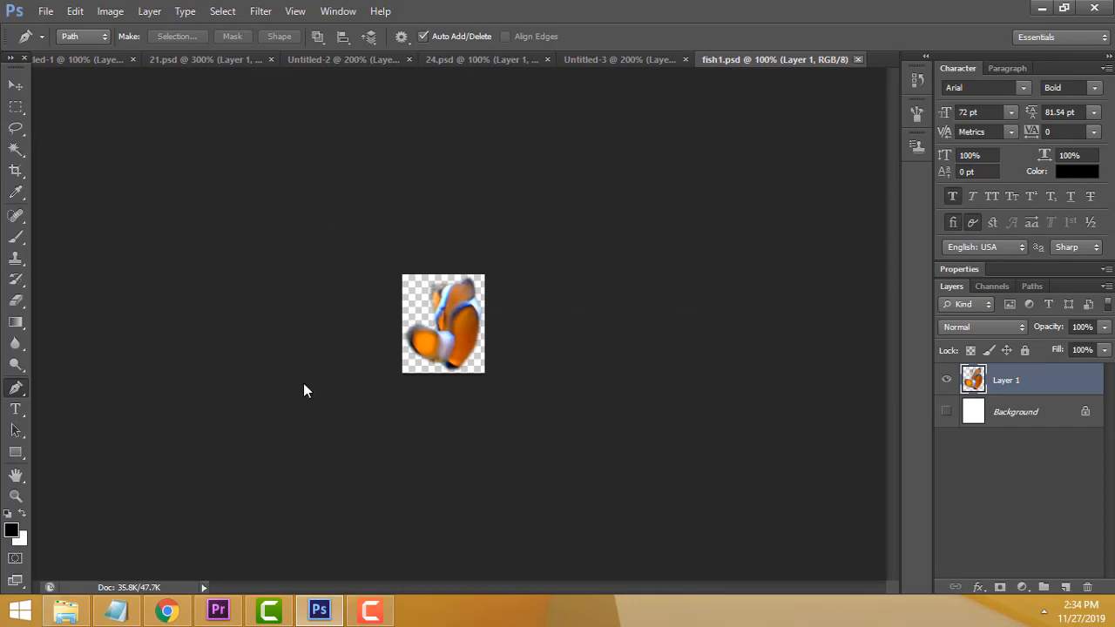
Switch to Premiere Pro and import fish1 from the Desktop files dated 11/27/2019 as individual layers.
left_click(218, 612)
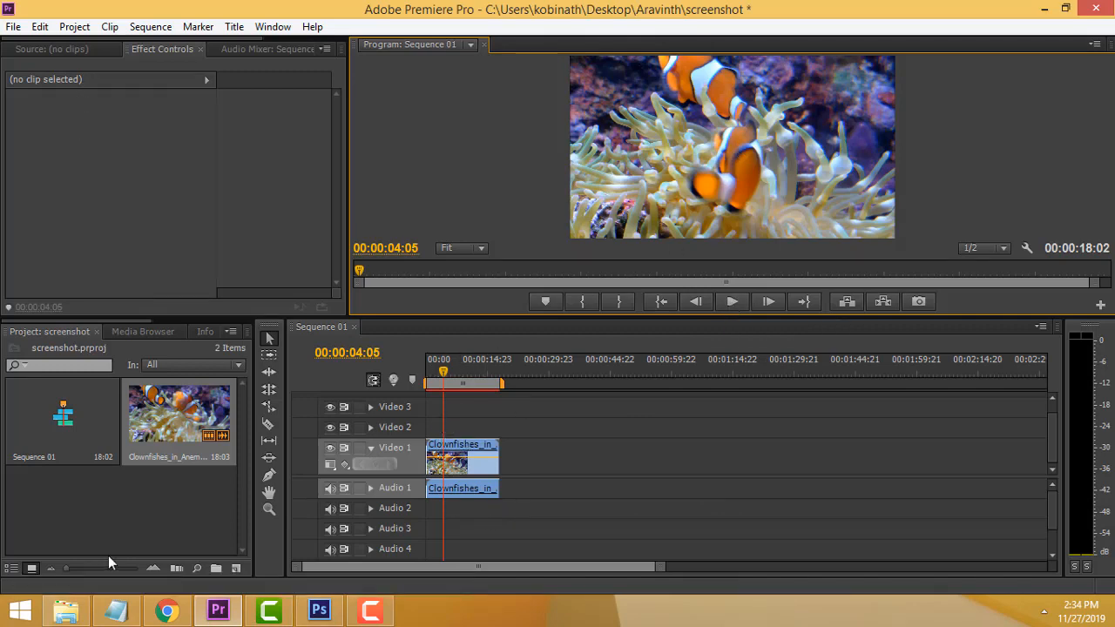
left_click(151, 521)
double_click(150, 521)
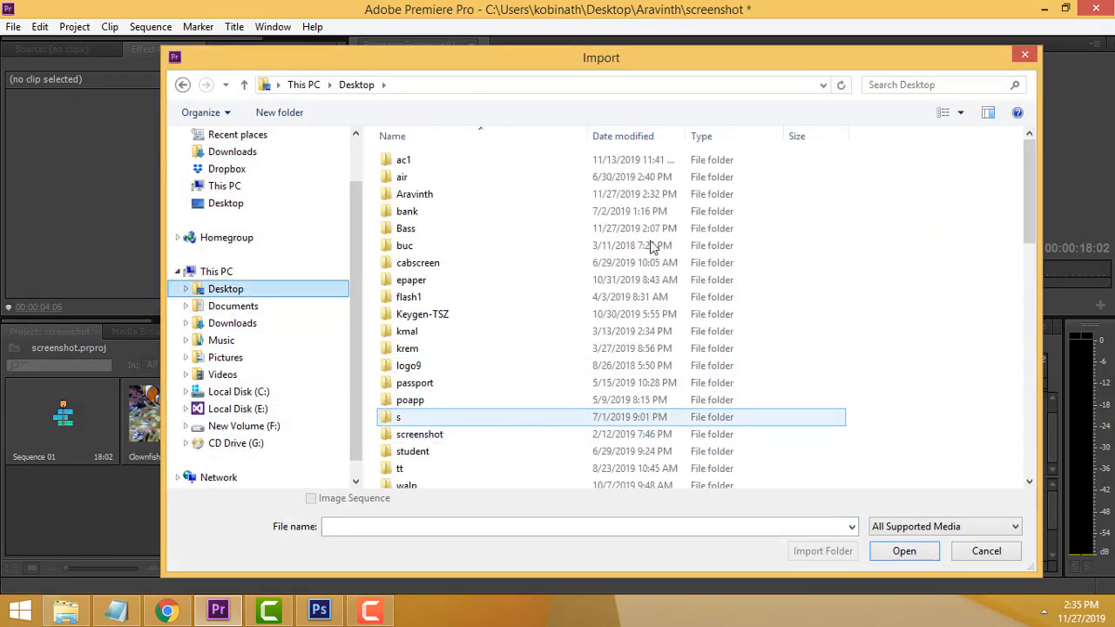
left_click(683, 138)
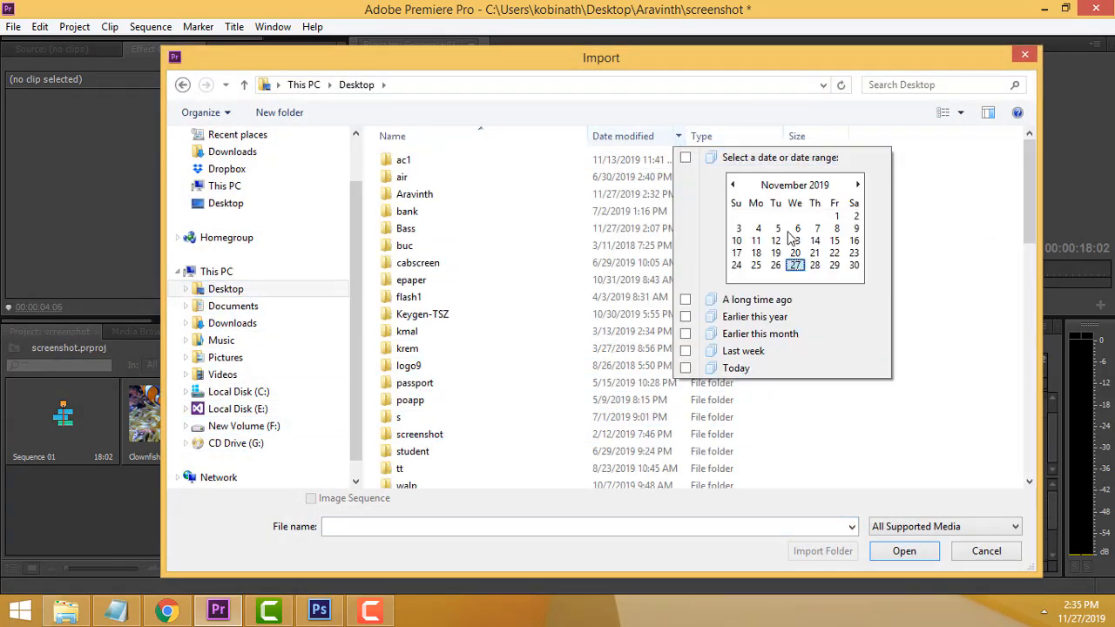
left_click(795, 265)
left_click(405, 228)
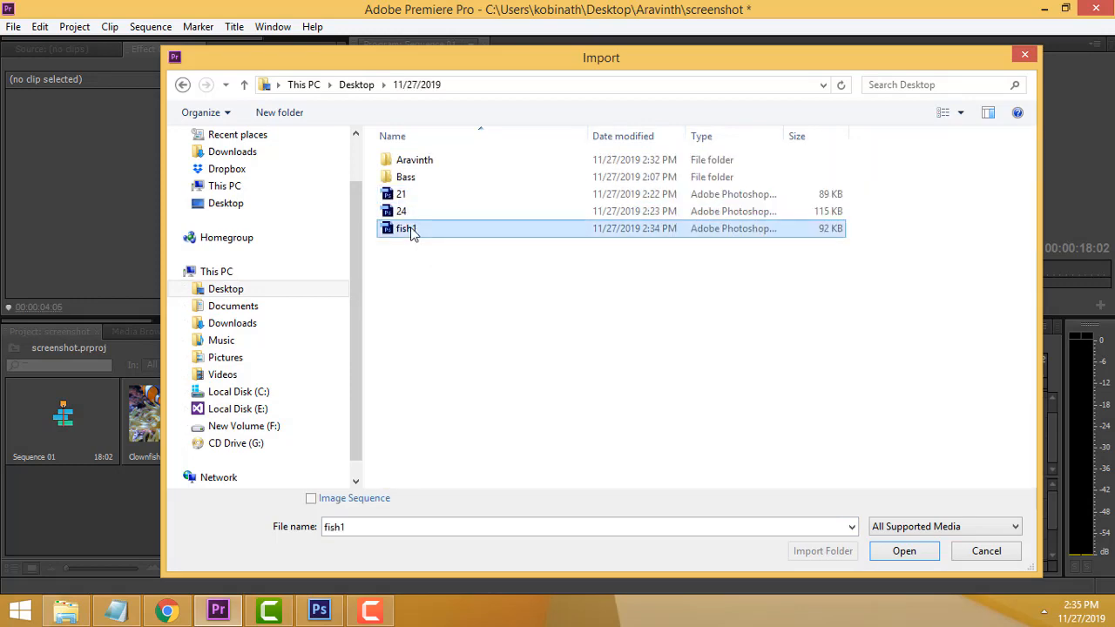
left_click(904, 551)
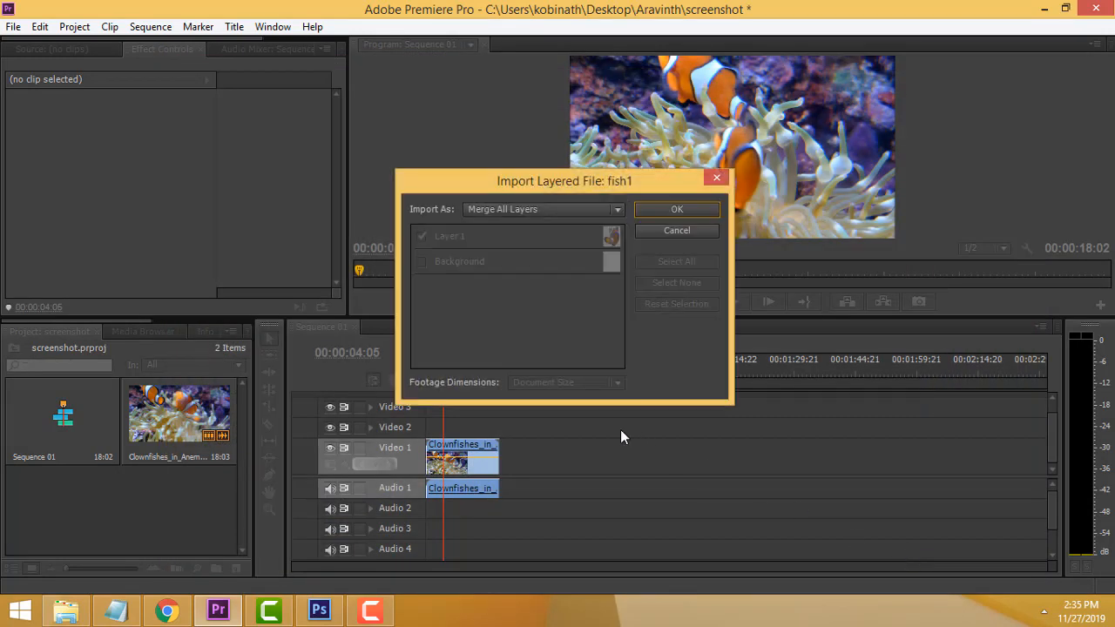
left_click(563, 209)
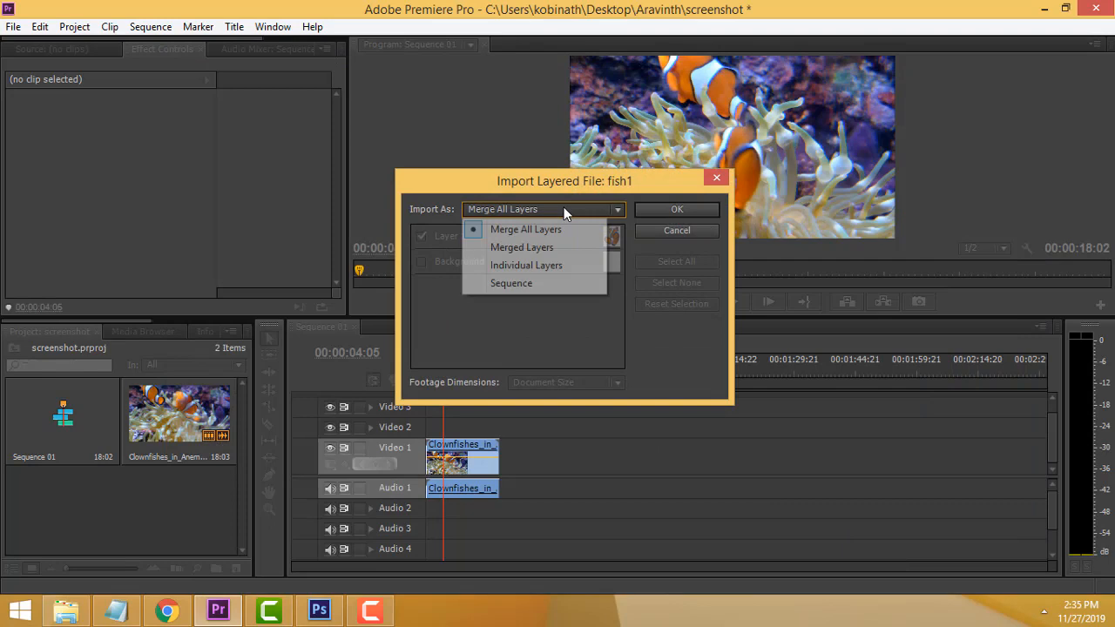
left_click(535, 260)
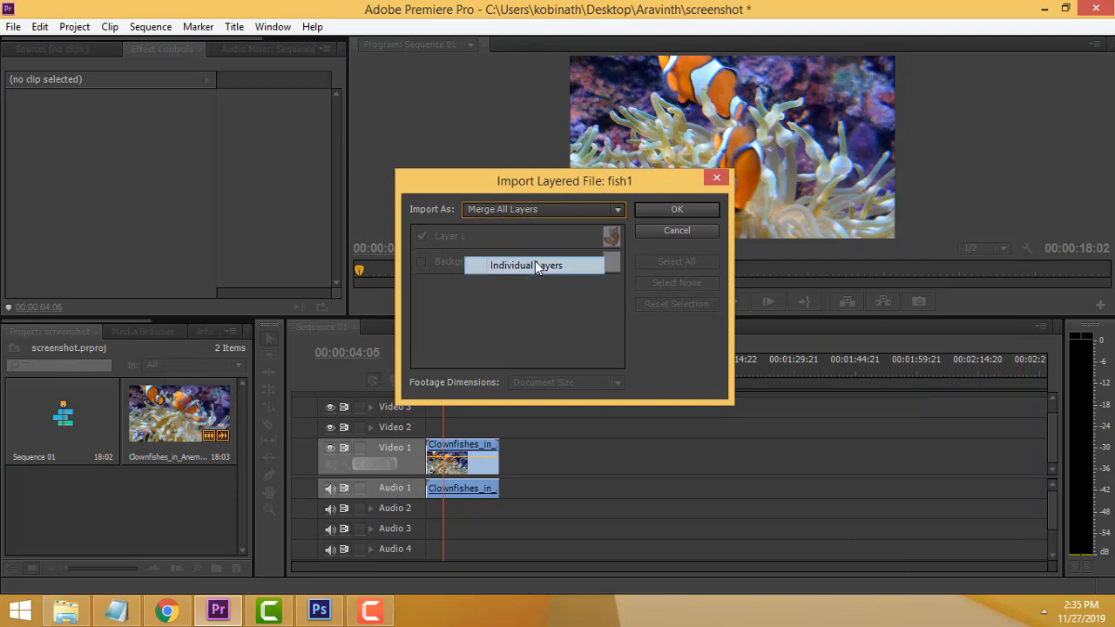
left_click(666, 212)
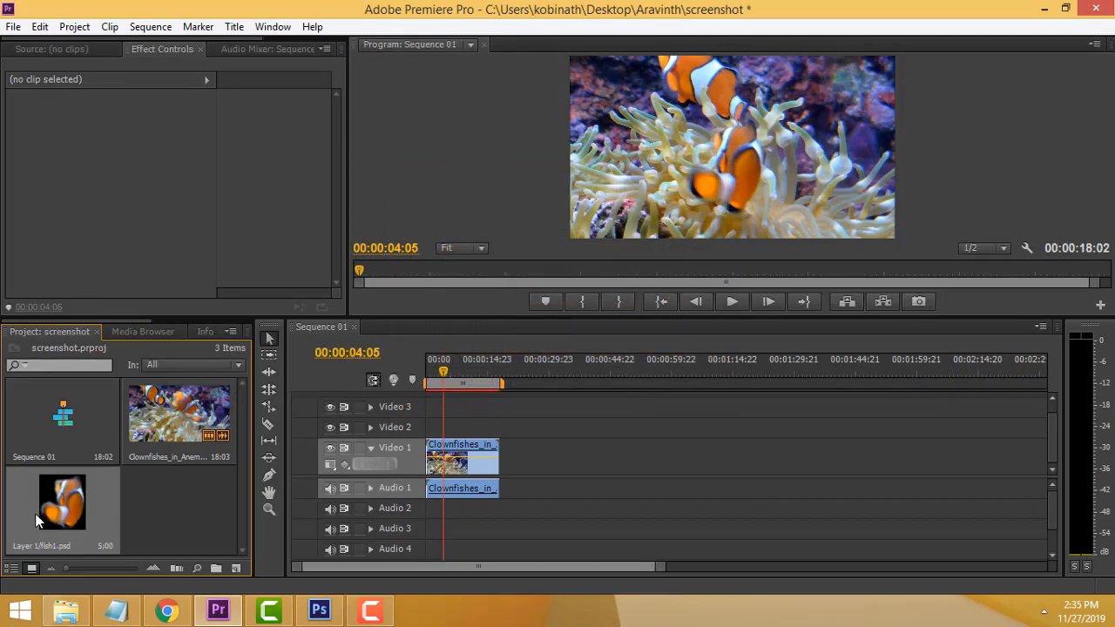
Place the fish1 layer on Video 2 starting at 00:00:04:05 and trim its end to shorten the clip.
left_click_drag(37, 521, 454, 427)
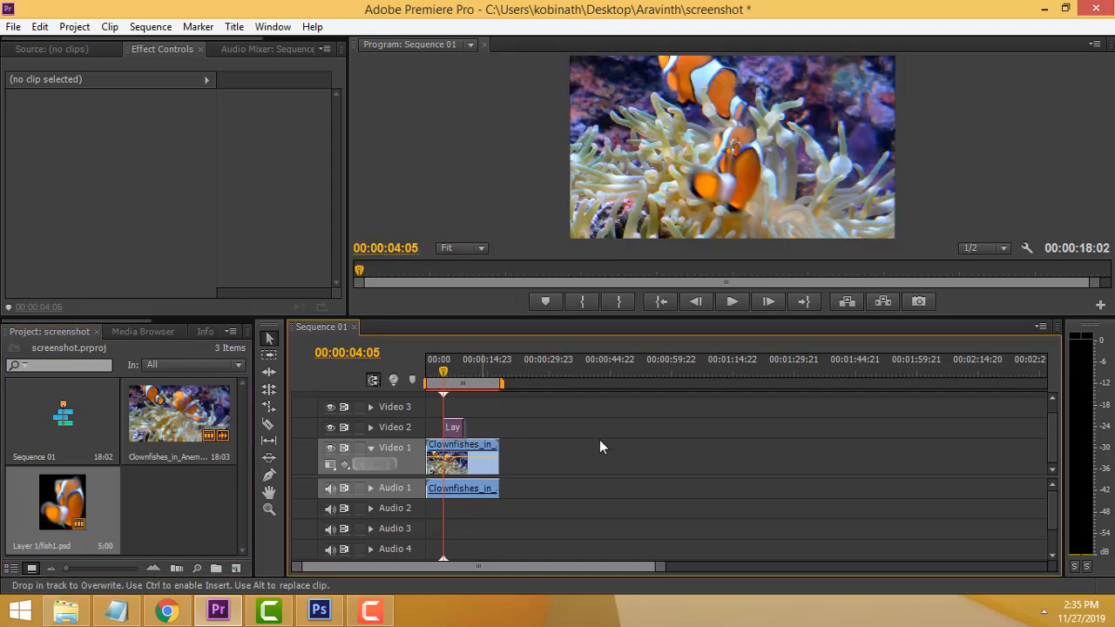
left_click_drag(599, 447, 603, 449)
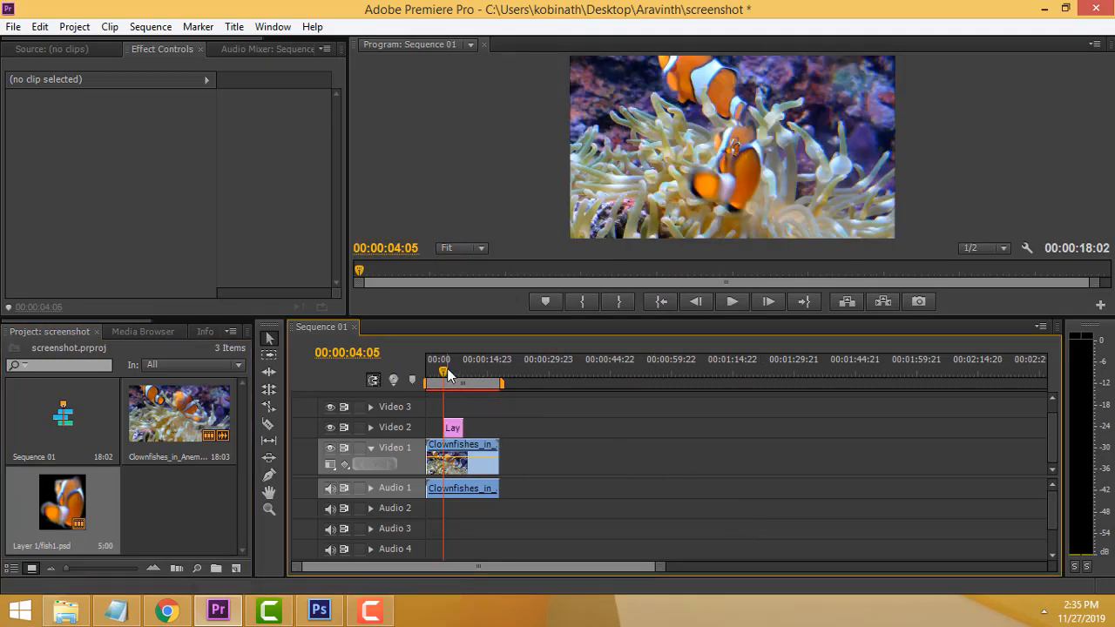
left_click_drag(442, 369, 449, 369)
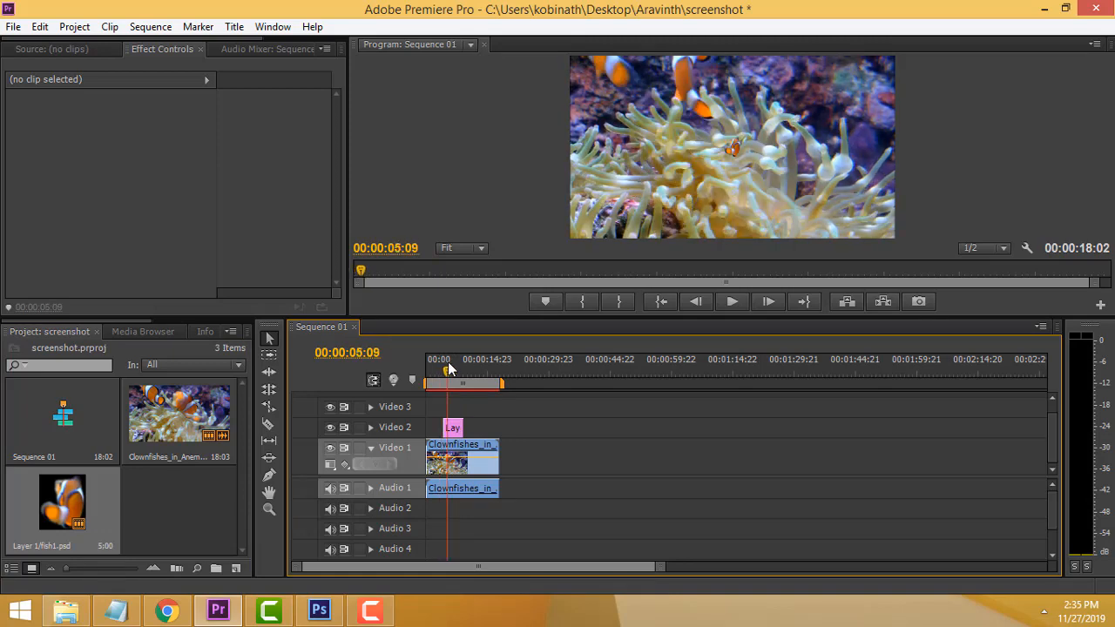
left_click(452, 426)
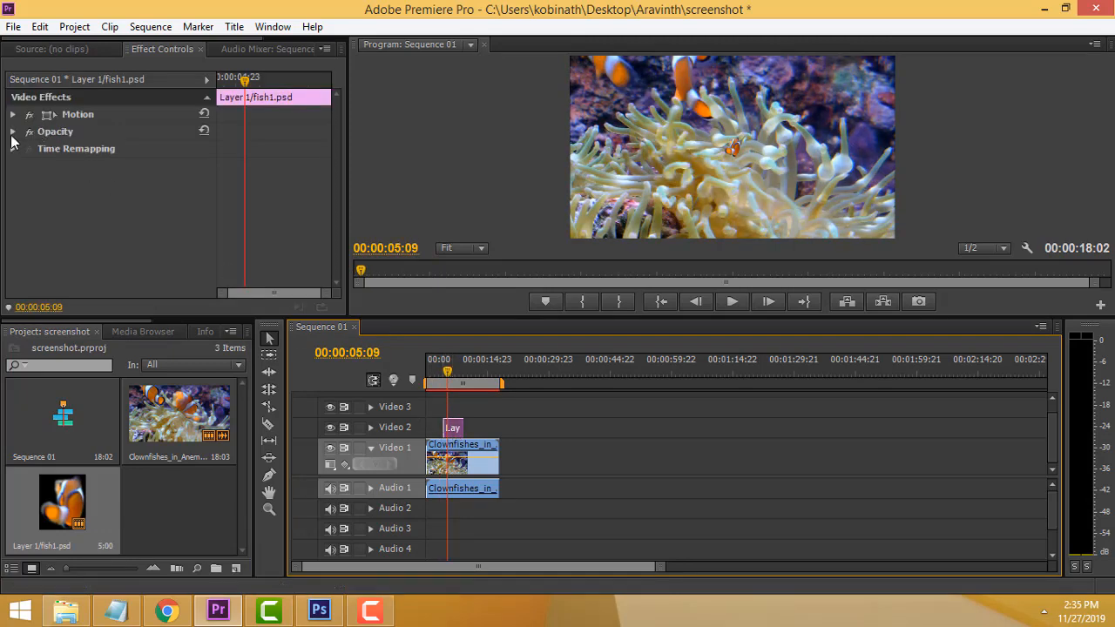
left_click_drag(448, 371, 443, 377)
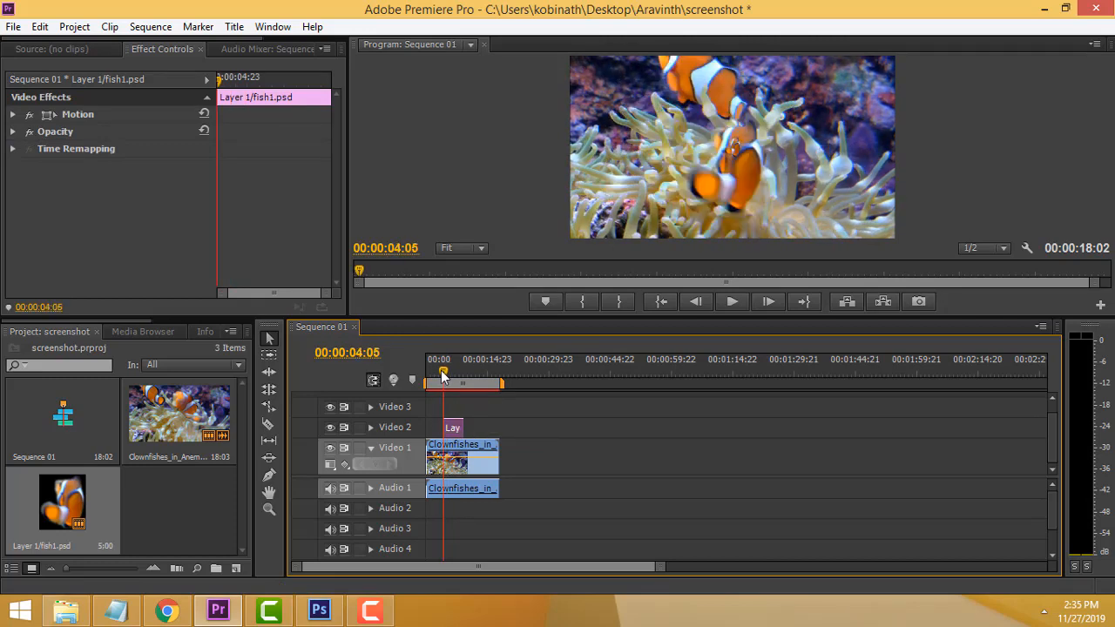
left_click(449, 426)
left_click_drag(449, 426, 448, 426)
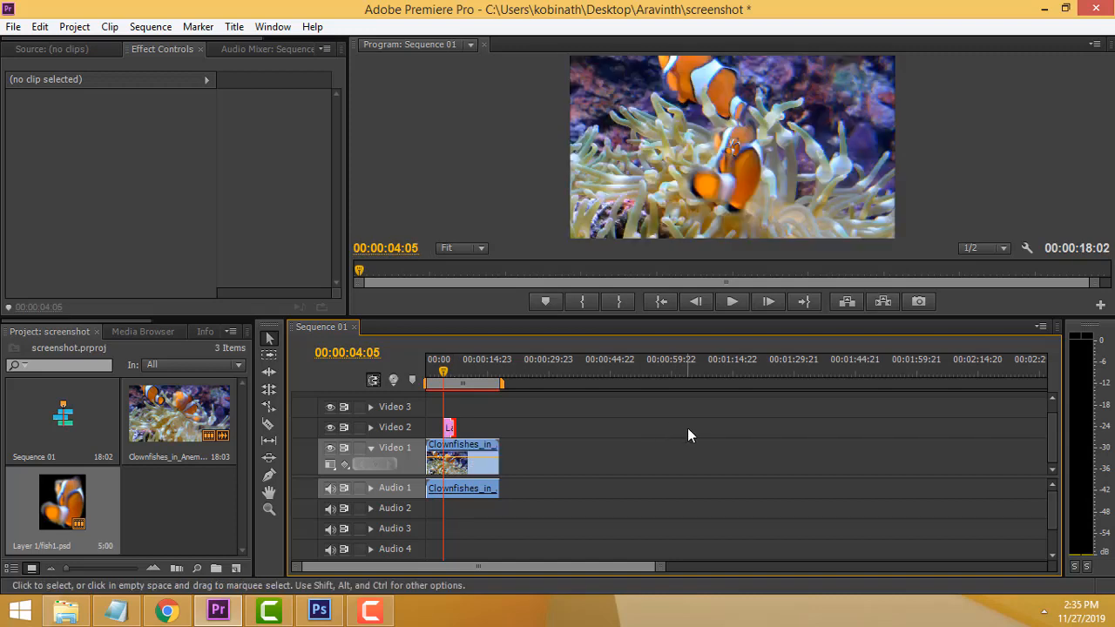
At 00:00:04:19, set the fish layer's horizontal position to 643 and Scale to 441, with Scale animation turned on.
left_click(444, 372)
left_click(449, 428)
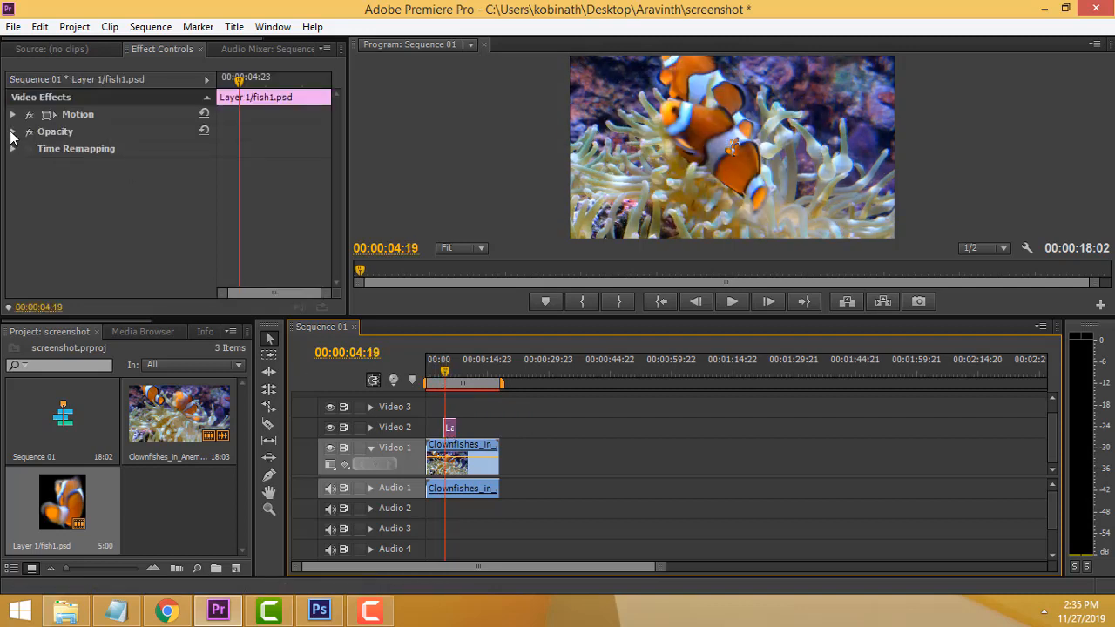
left_click(12, 115)
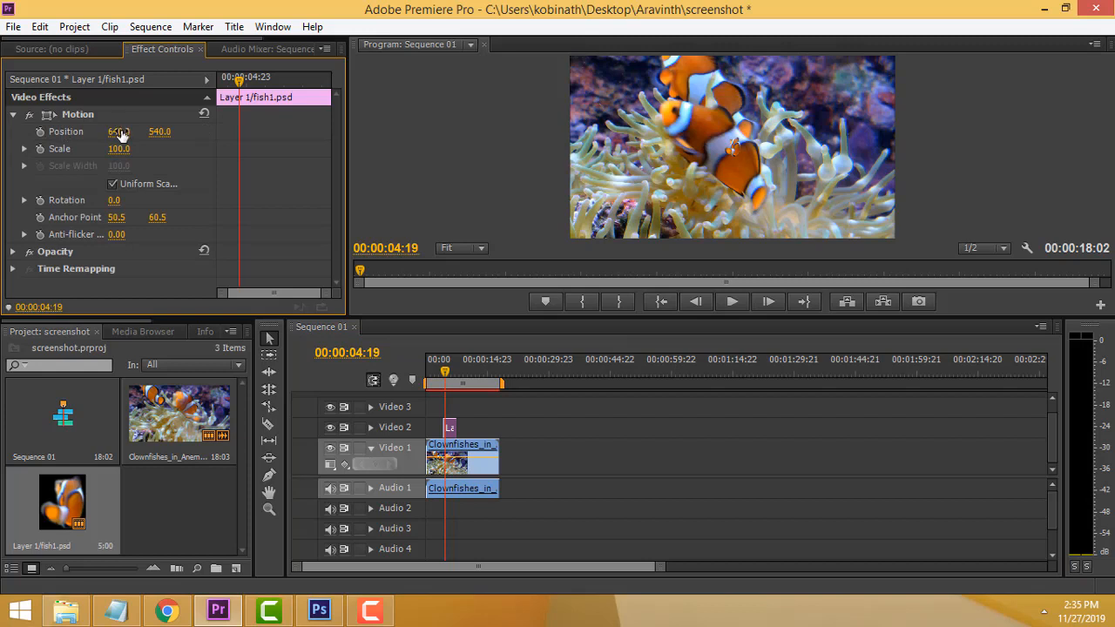
left_click_drag(120, 136, 122, 178)
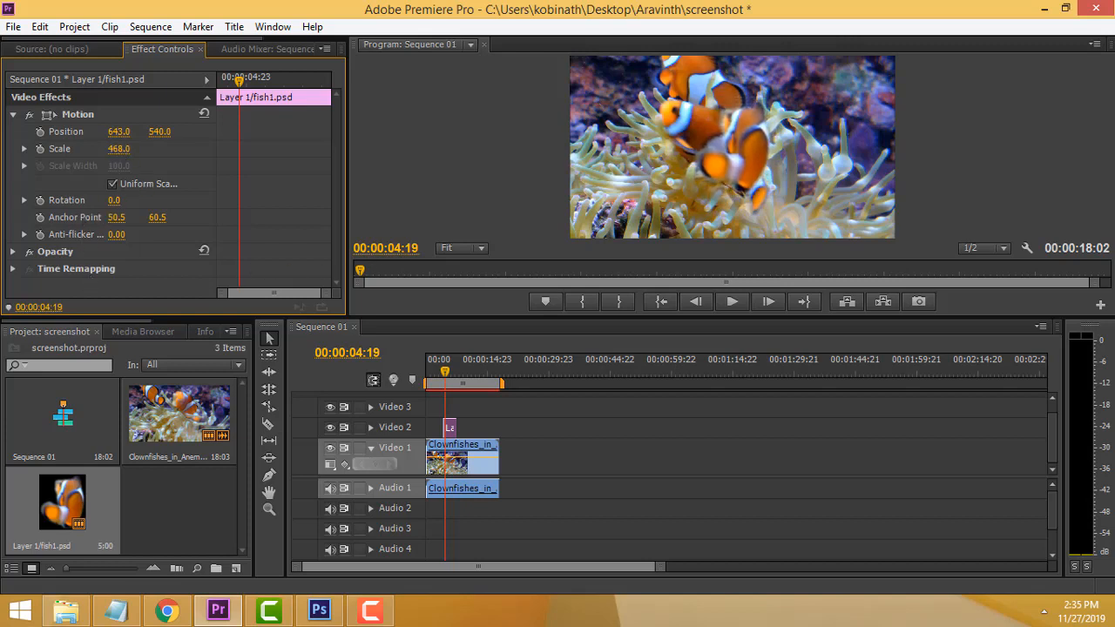
left_click_drag(119, 149, 111, 149)
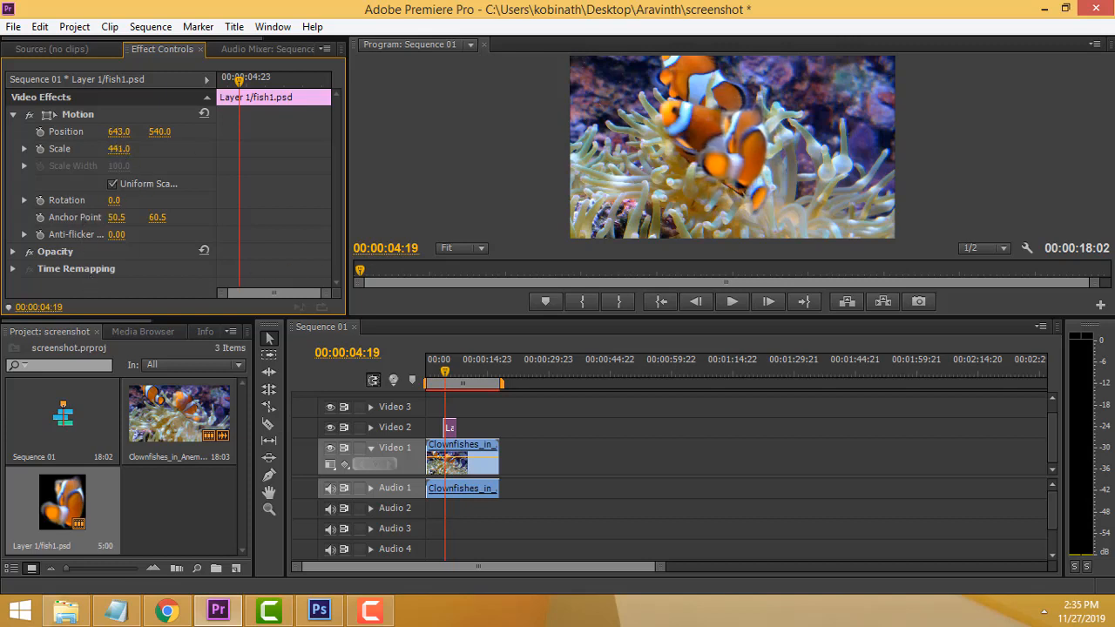
left_click(41, 149)
left_click(195, 149)
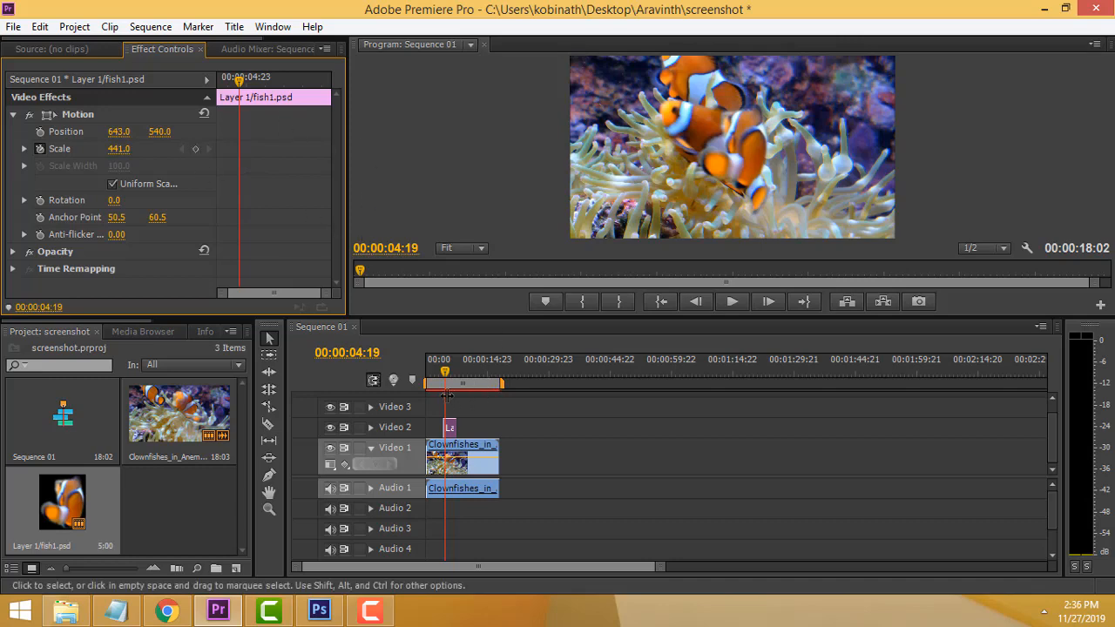
Play the sequence from before the fish layer and stop at 00:00:07:00 to check the overlay.
mouse_move(445, 373)
left_mouse_down()
mouse_move(415, 373)
mouse_move(463, 368)
mouse_move(378, 361)
mouse_move(434, 362)
left_mouse_up()
left_click(729, 303)
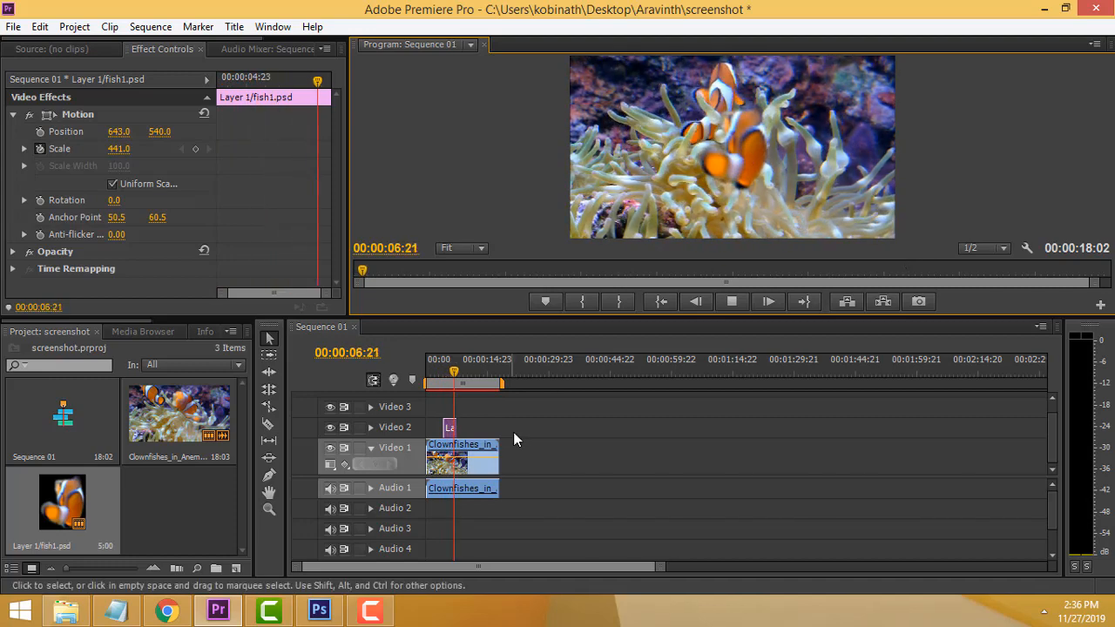
key("space")
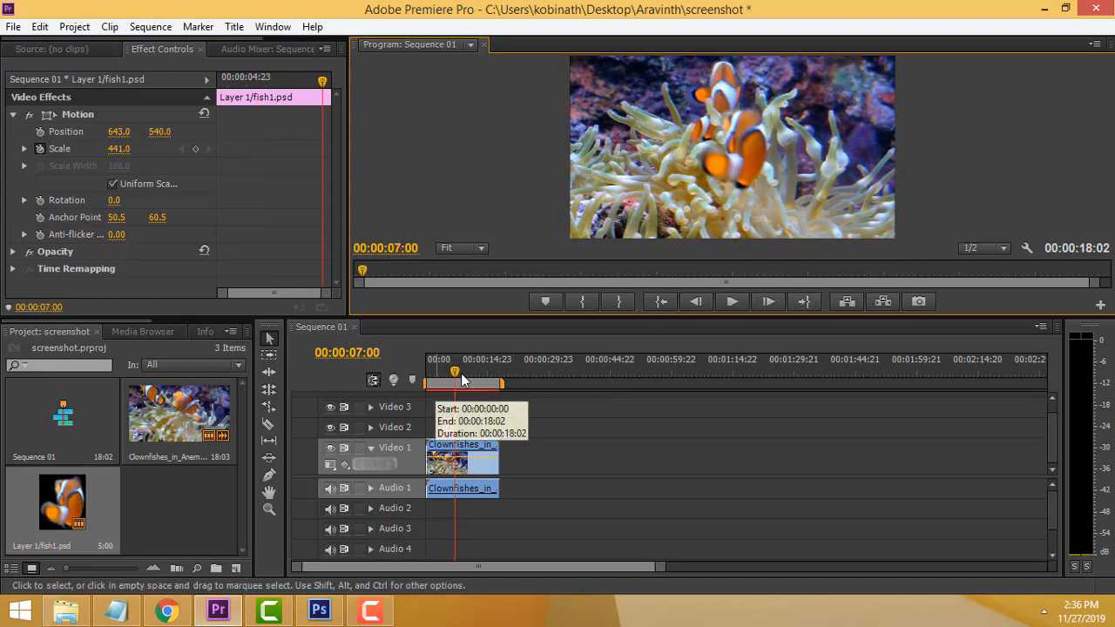
At 00:00:04:09, set the fish1 layer's position to 639, 656.
left_click_drag(455, 372, 443, 374)
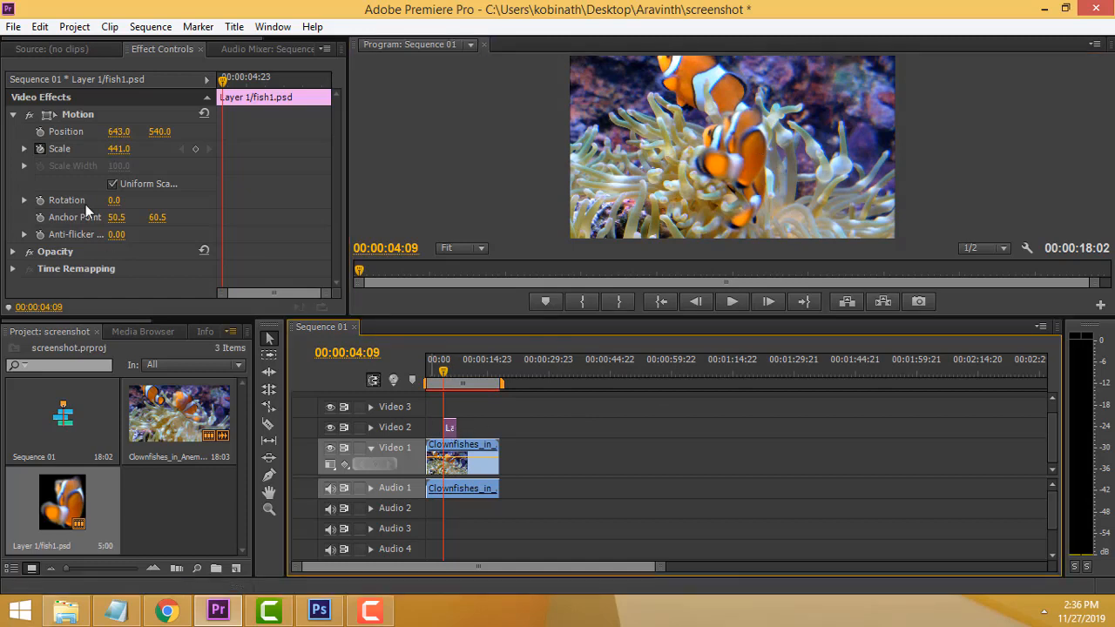
left_click_drag(122, 132, 226, 131)
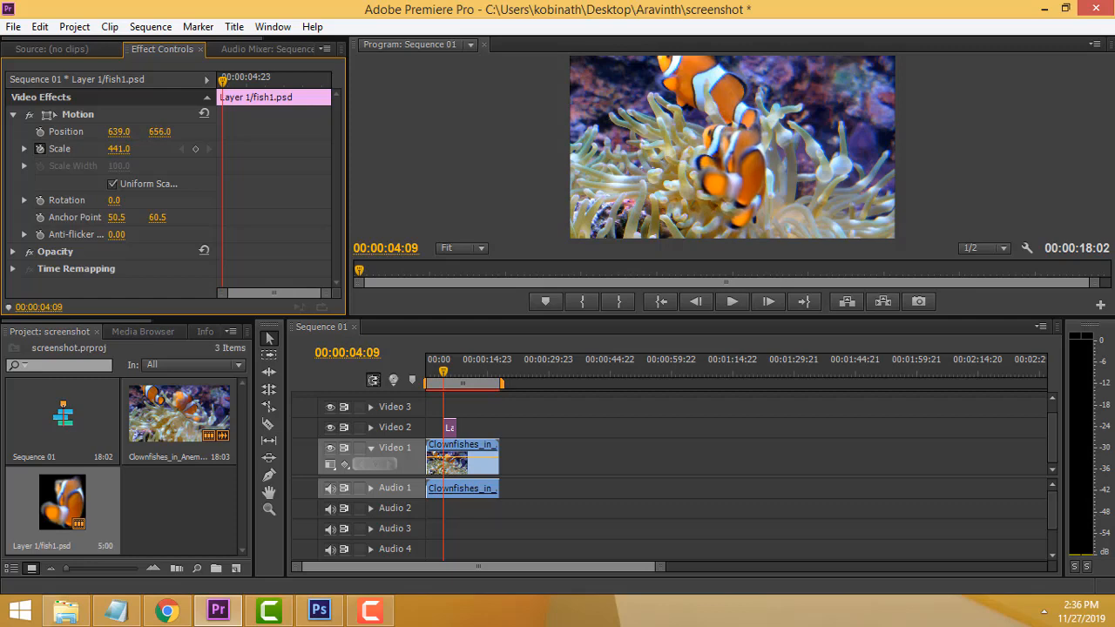
Play the sequence from before the fish1 layer to check its new position.
left_click(432, 368)
left_click(431, 368)
left_click(720, 302)
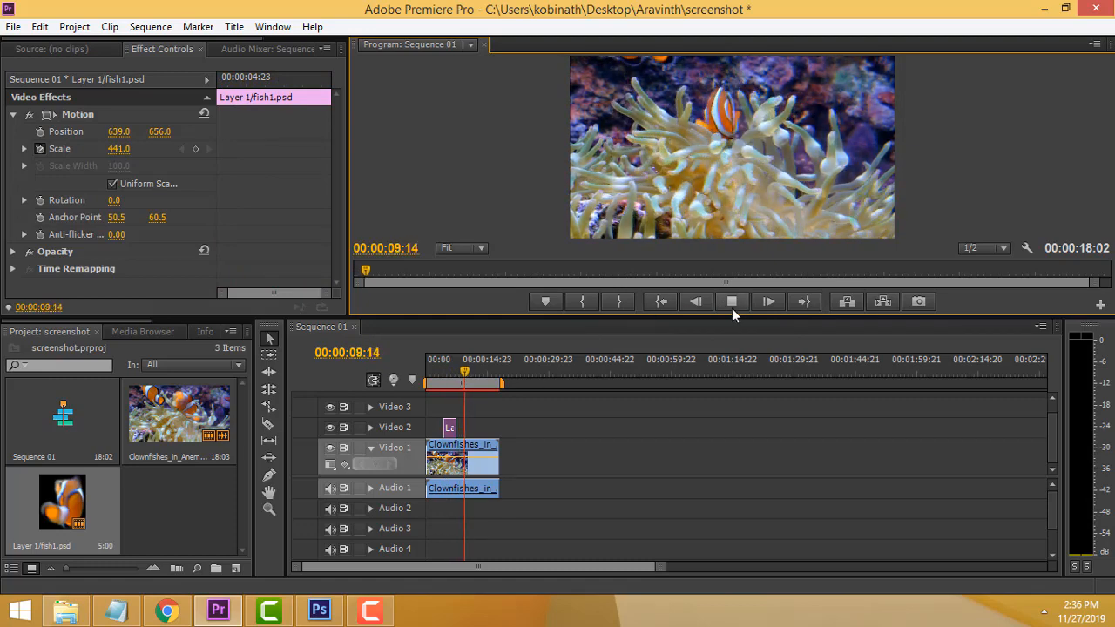
Go to 00:00:05:00 and hide Video 2 so only the original clip shows.
left_click_drag(472, 370, 448, 364)
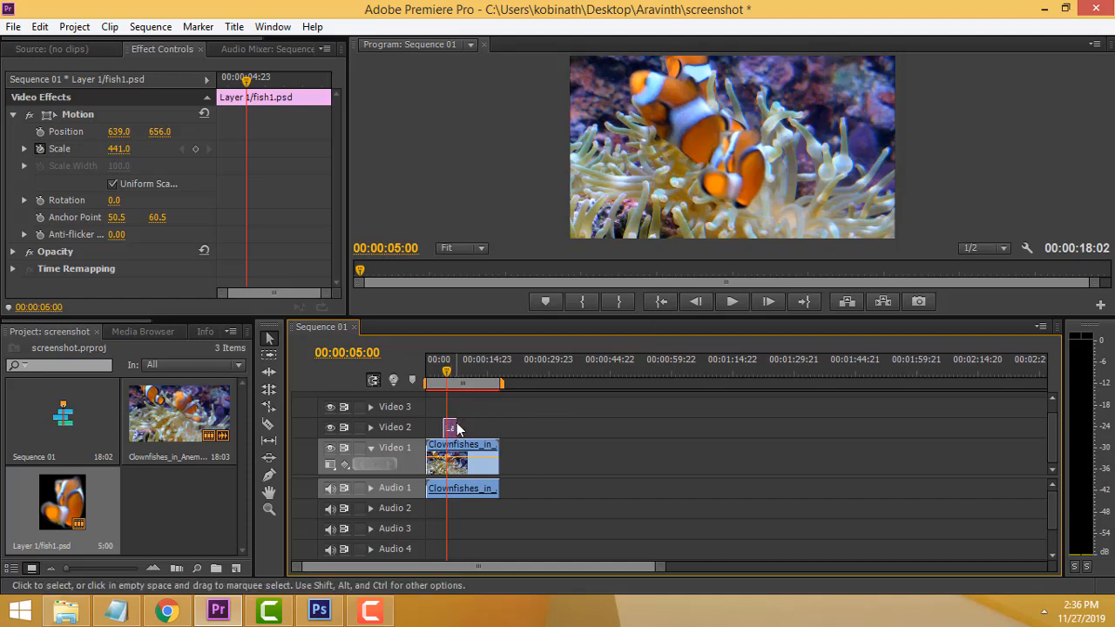
mouse_move(453, 429)
left_mouse_down()
mouse_move(447, 459)
mouse_move(453, 429)
left_mouse_up()
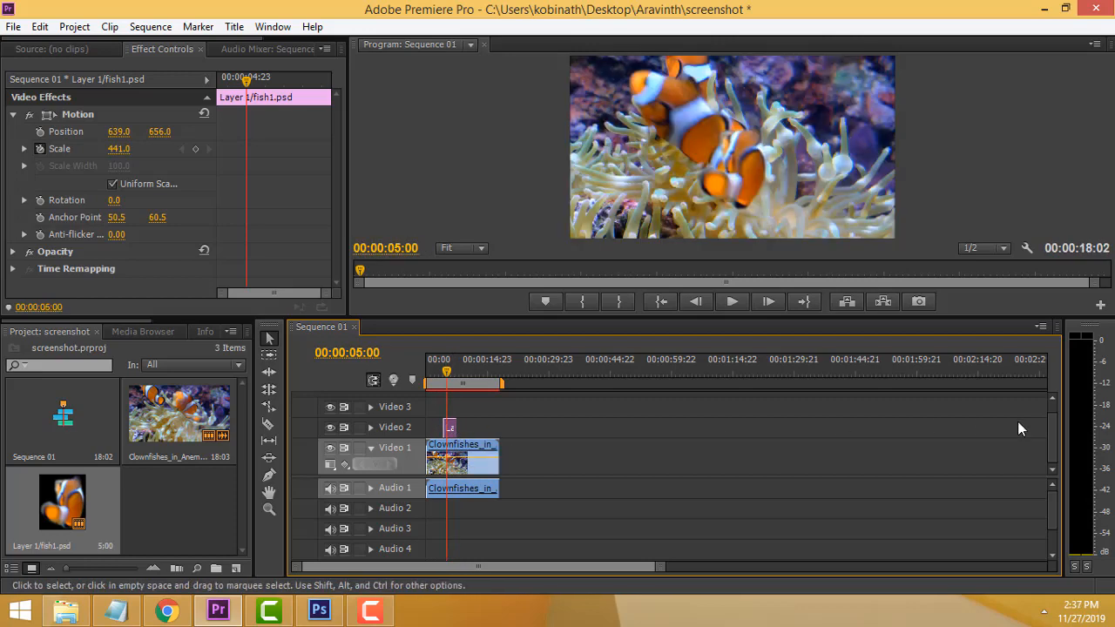
left_click(330, 426)
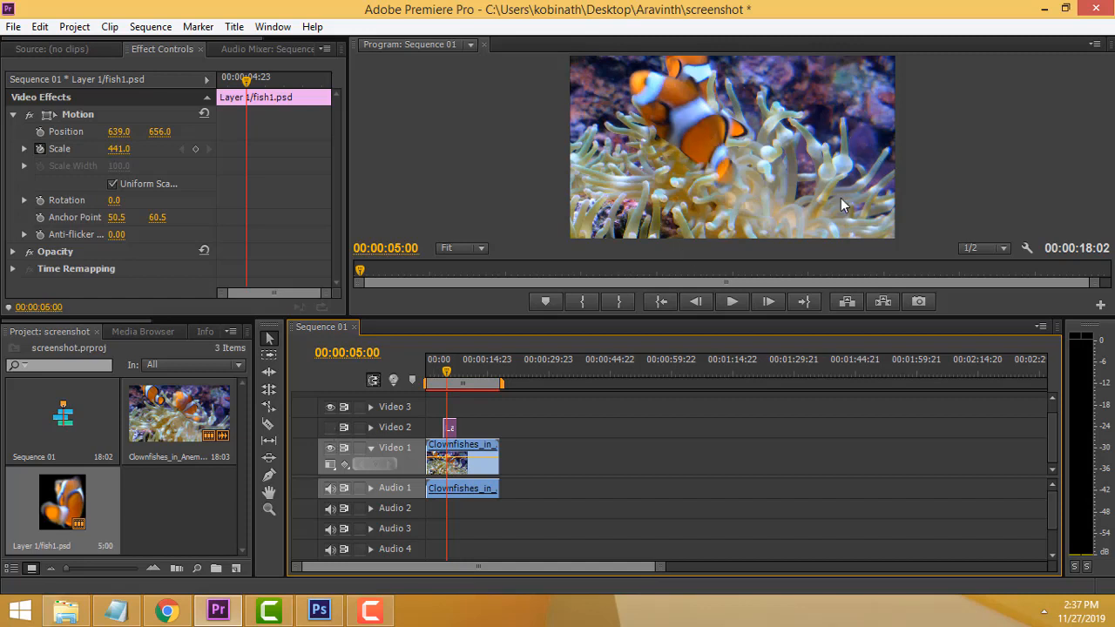
Switch to Photoshop, create a new document at the clipboard size, and paste the captured Premiere Pro screen.
left_click(318, 610)
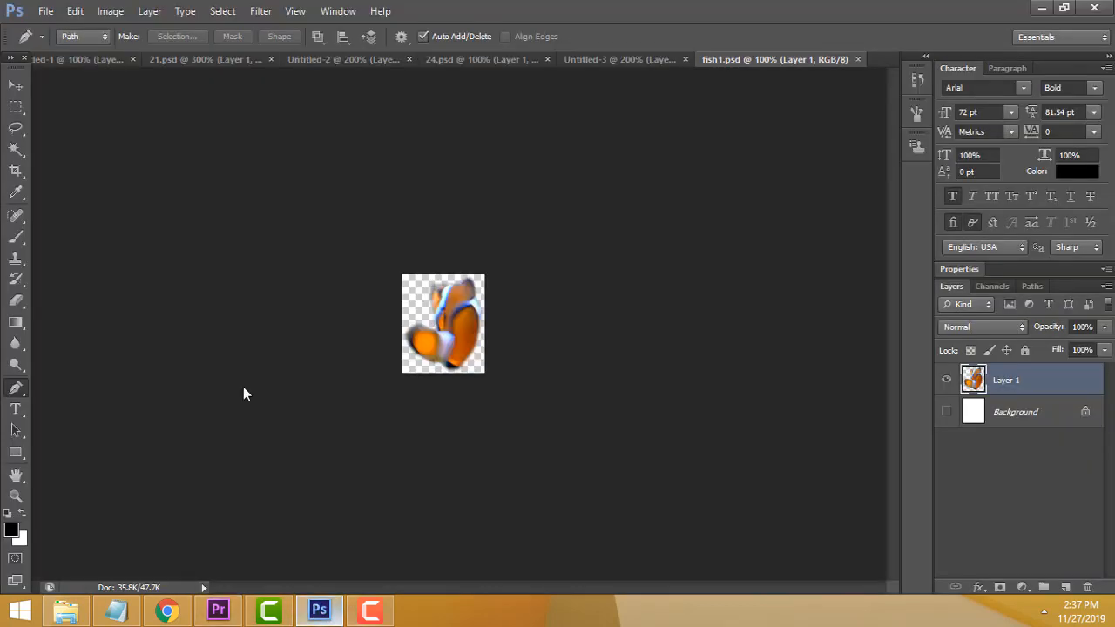
left_click(46, 11)
left_click(61, 28)
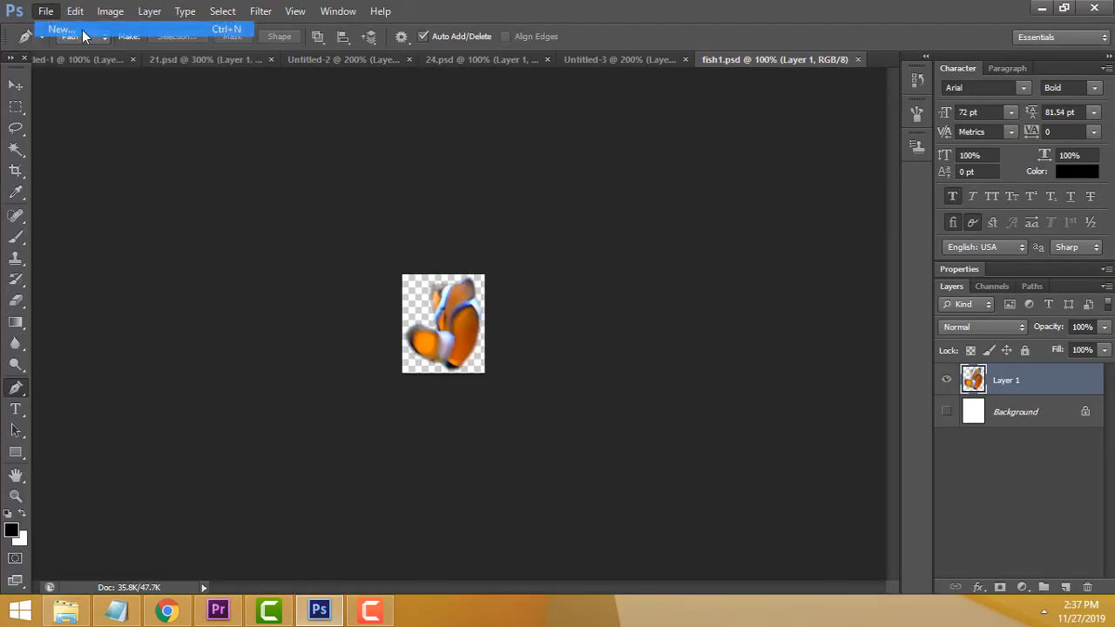
left_click(719, 142)
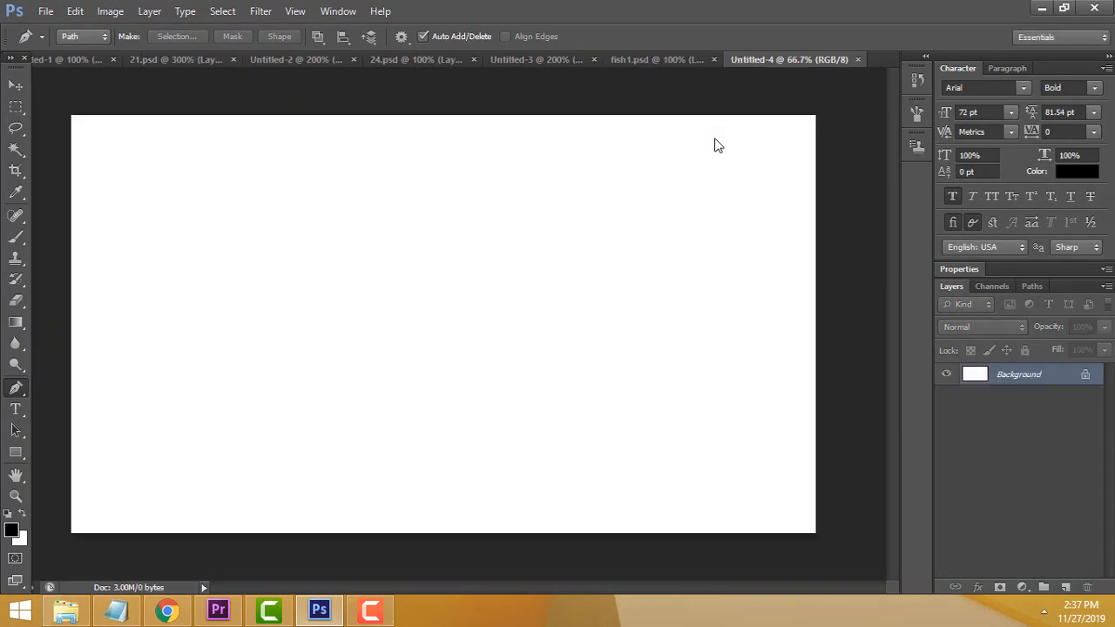
key("ctrl+v")
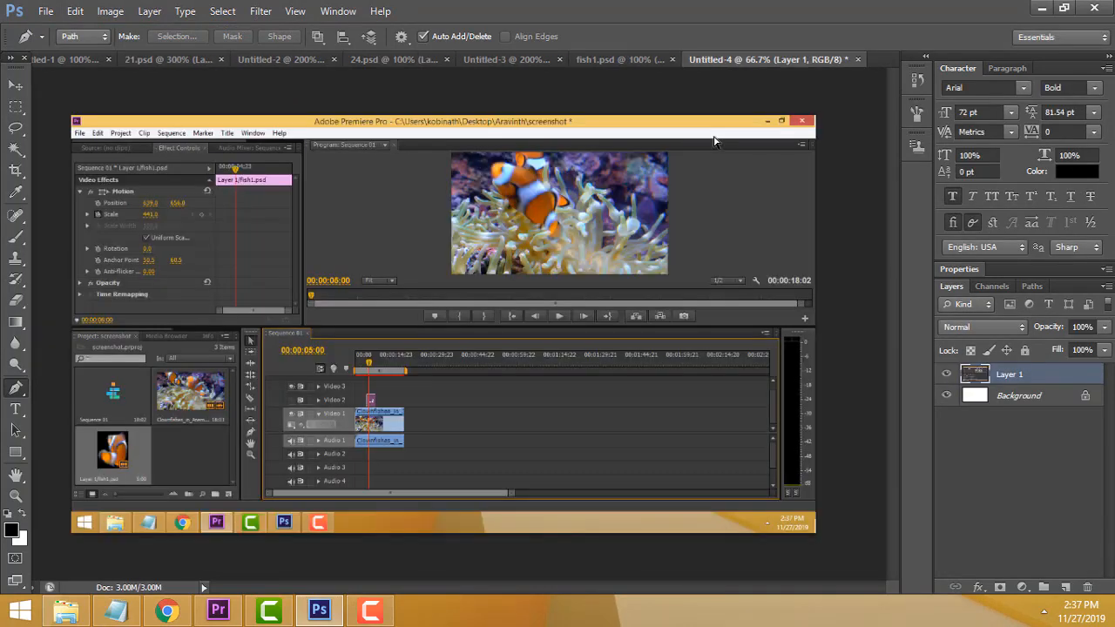
Draw a closed Pen tool path around the large clownfish in the pasted frame's preview picture.
left_click(16, 494)
left_click(616, 167)
left_click(603, 167)
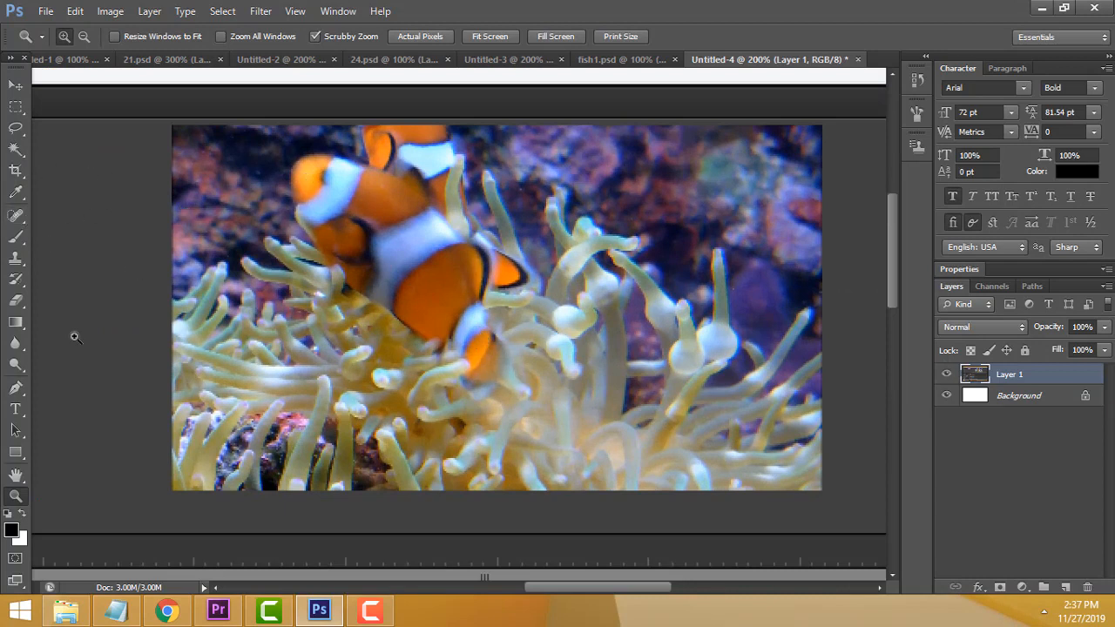
left_click(15, 388)
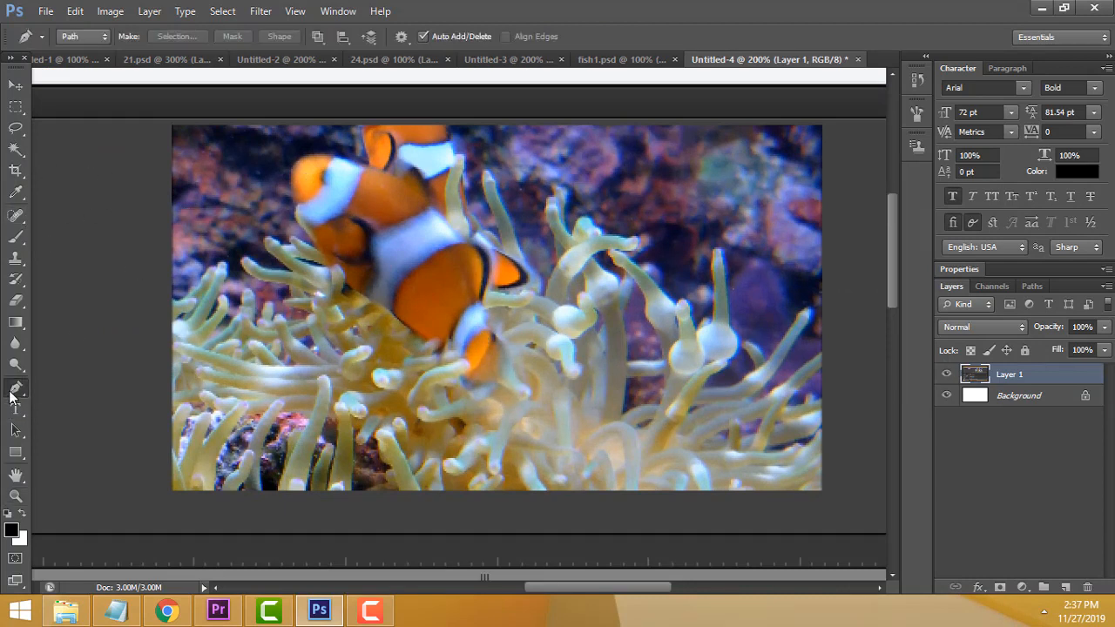
left_click(504, 357)
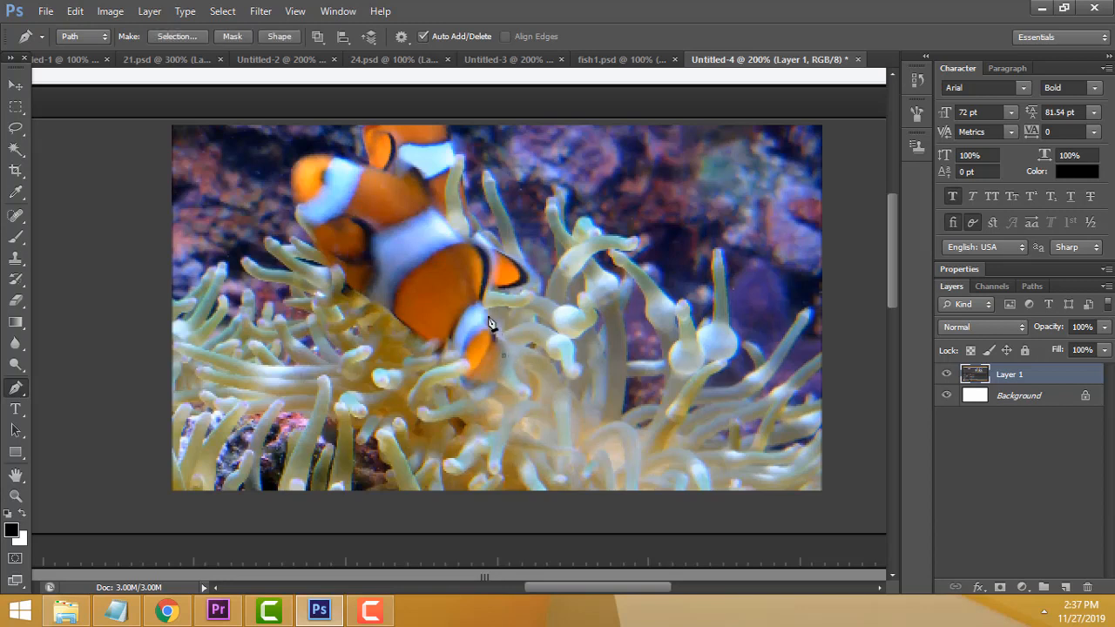
left_click(483, 307)
left_click(455, 223)
left_click(428, 199)
left_click(345, 158)
left_click(316, 153)
left_click(289, 163)
left_click(290, 198)
left_click(351, 289)
left_click(415, 334)
left_click(451, 370)
left_click(502, 357)
Convert the fish path into a new anti-aliased selection with a 1.5-pixel feather and cut it out.
right_click(328, 190)
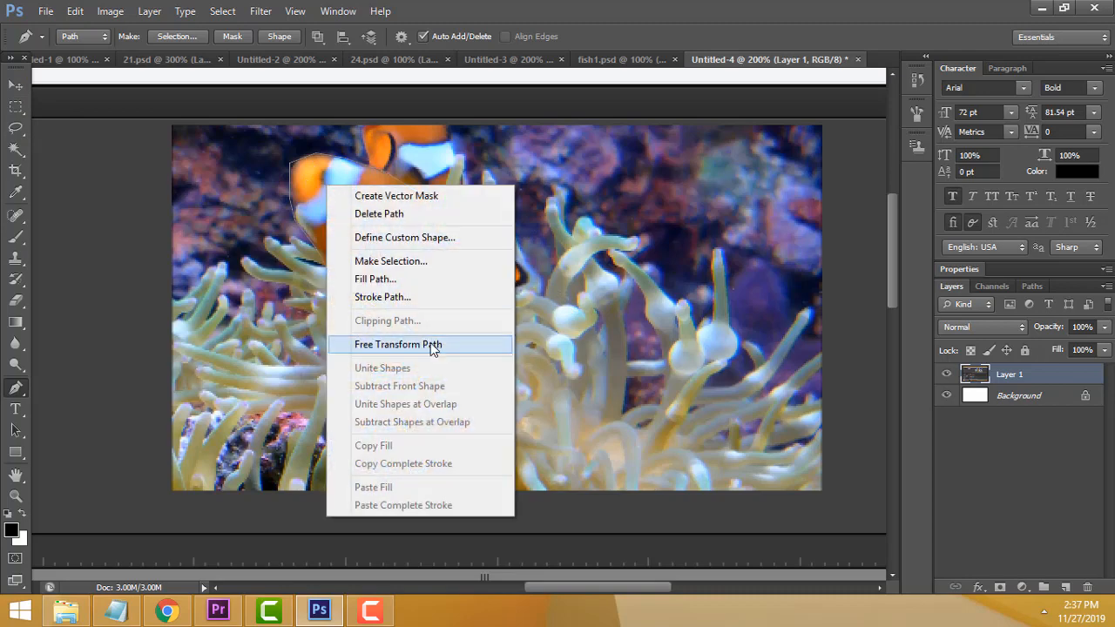
left_click(425, 263)
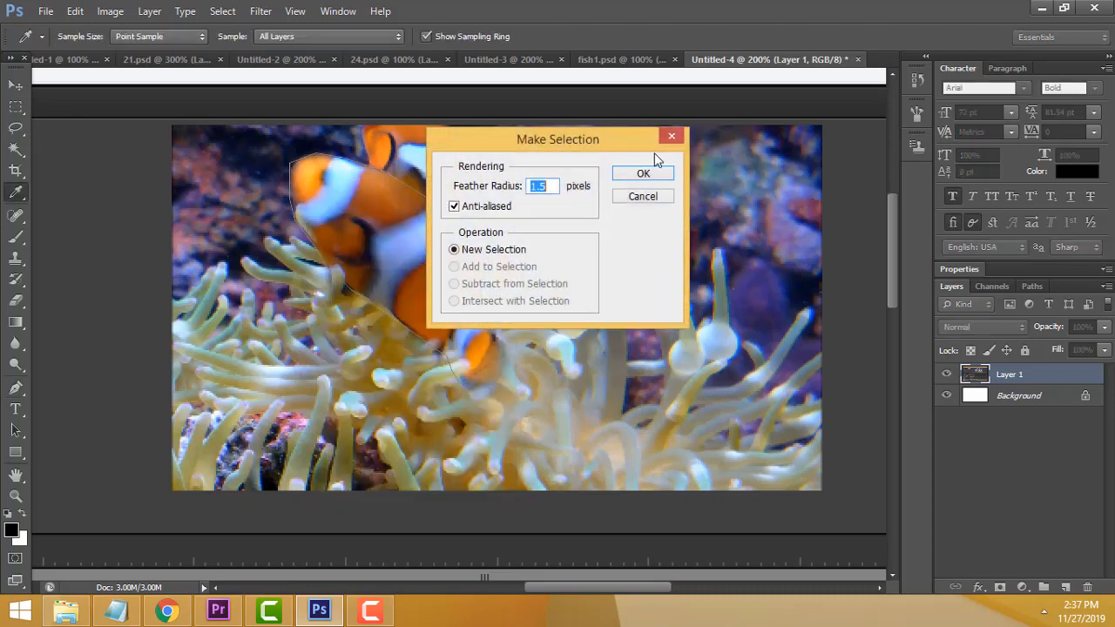
left_click(642, 175)
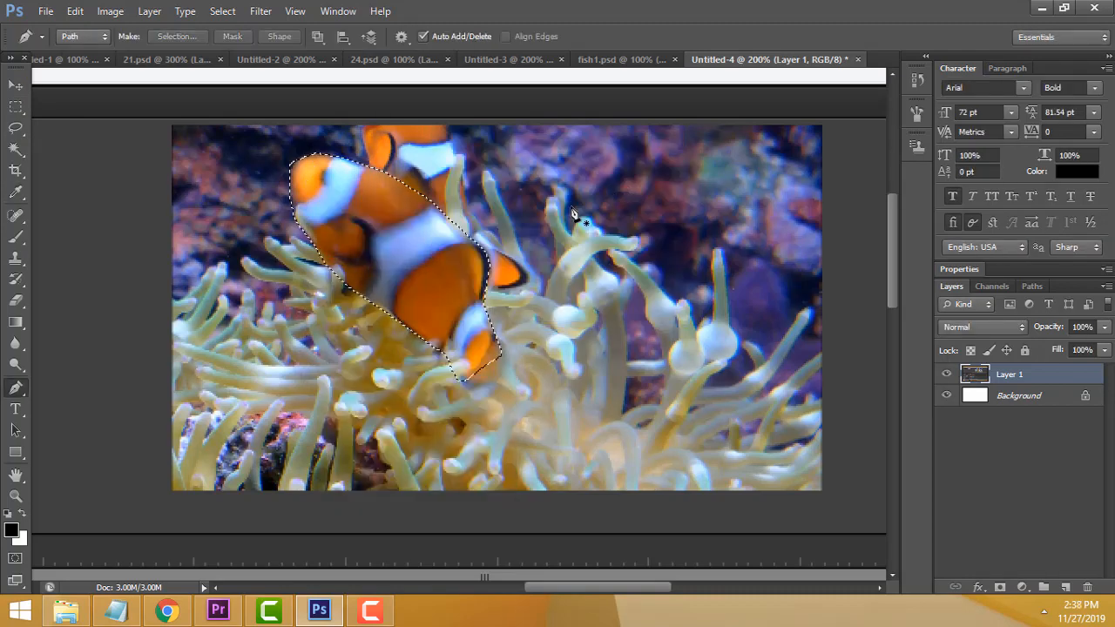
left_click(74, 14)
left_click(148, 92)
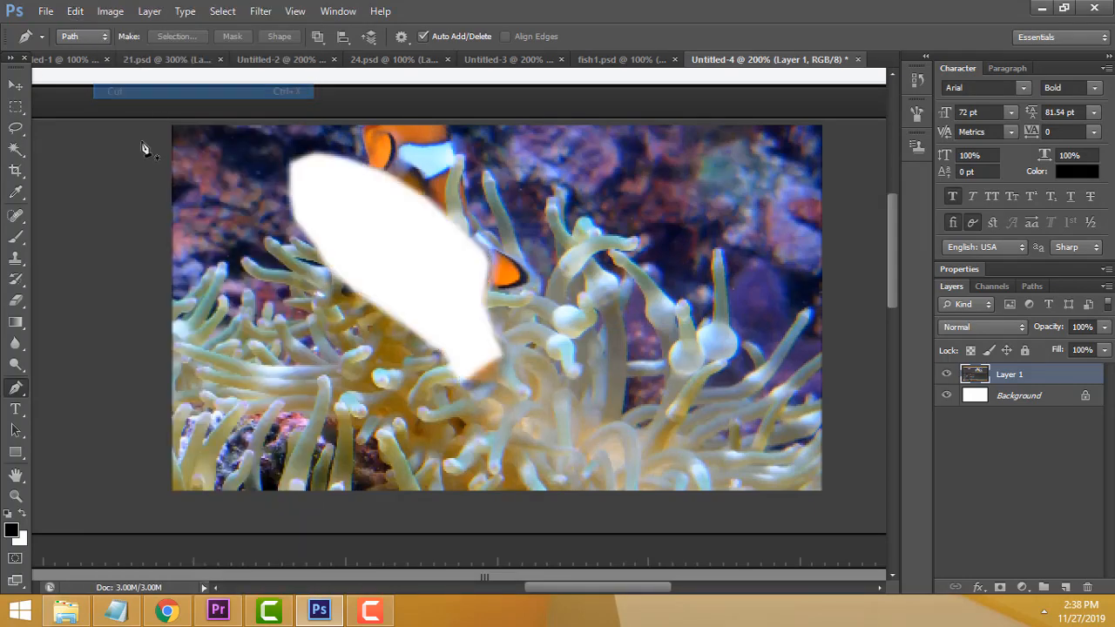
Create a new clipboard-sized document, paste the cut-out fish into it, and hide the Background layer.
left_click(39, 12)
left_click(53, 28)
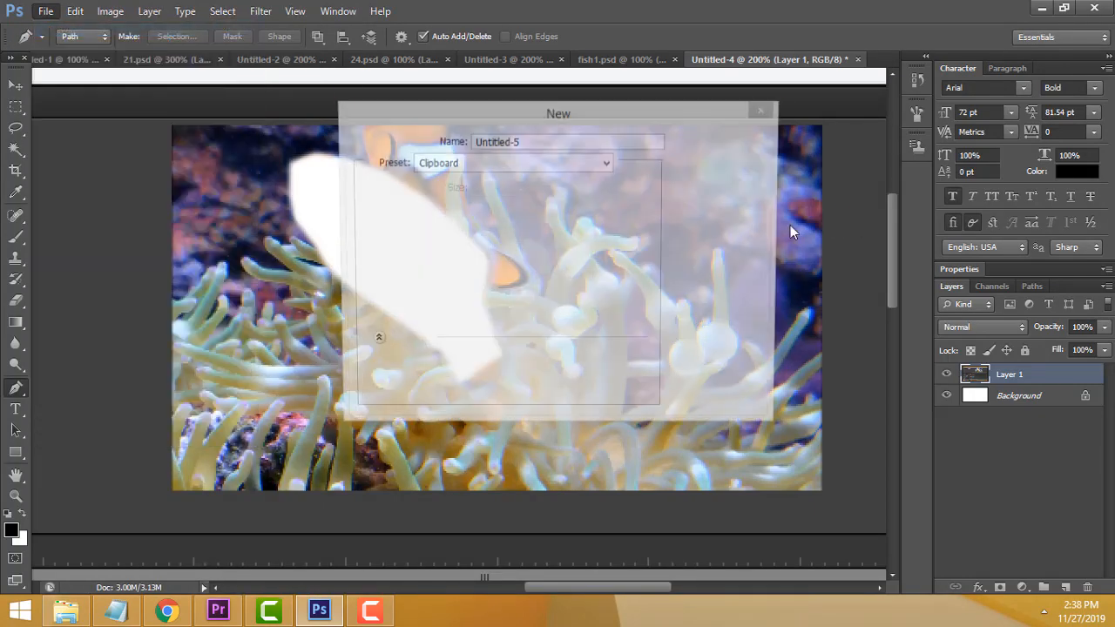
left_click(724, 143)
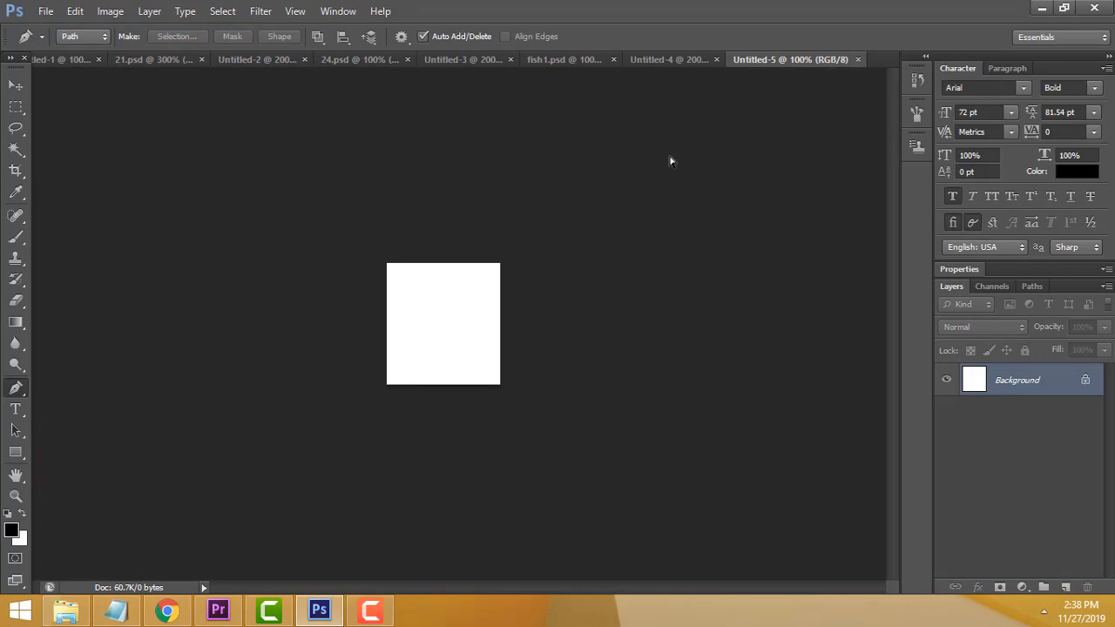
key("ctrl+v")
left_click(947, 415)
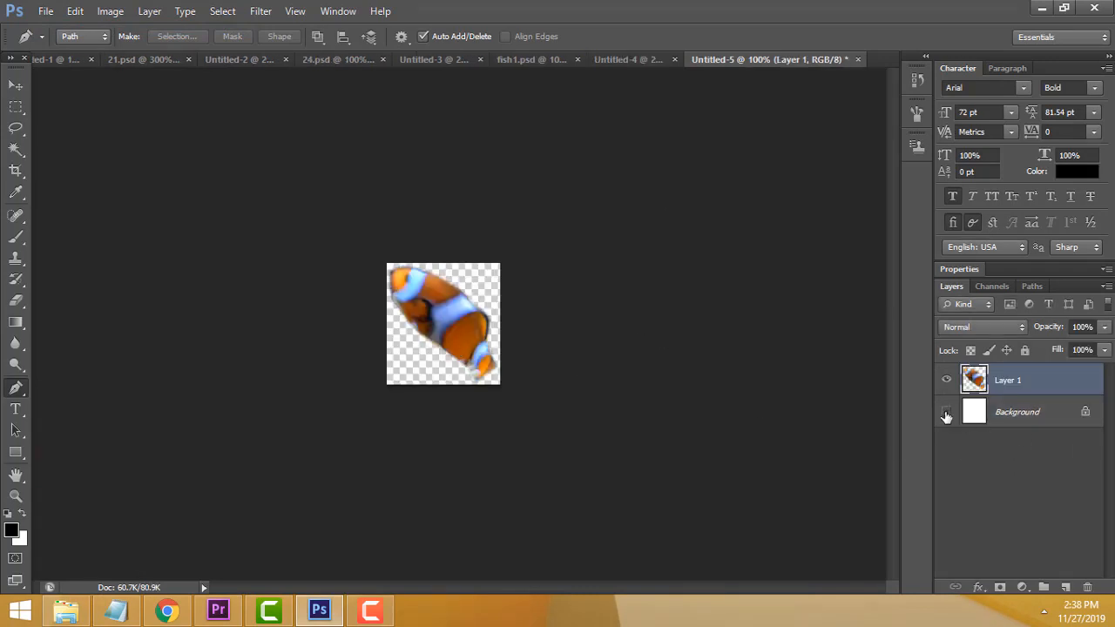
Save the fish document to the Desktop as fish2 in Photoshop format with layers and Maximize Compatibility on.
left_click(45, 12)
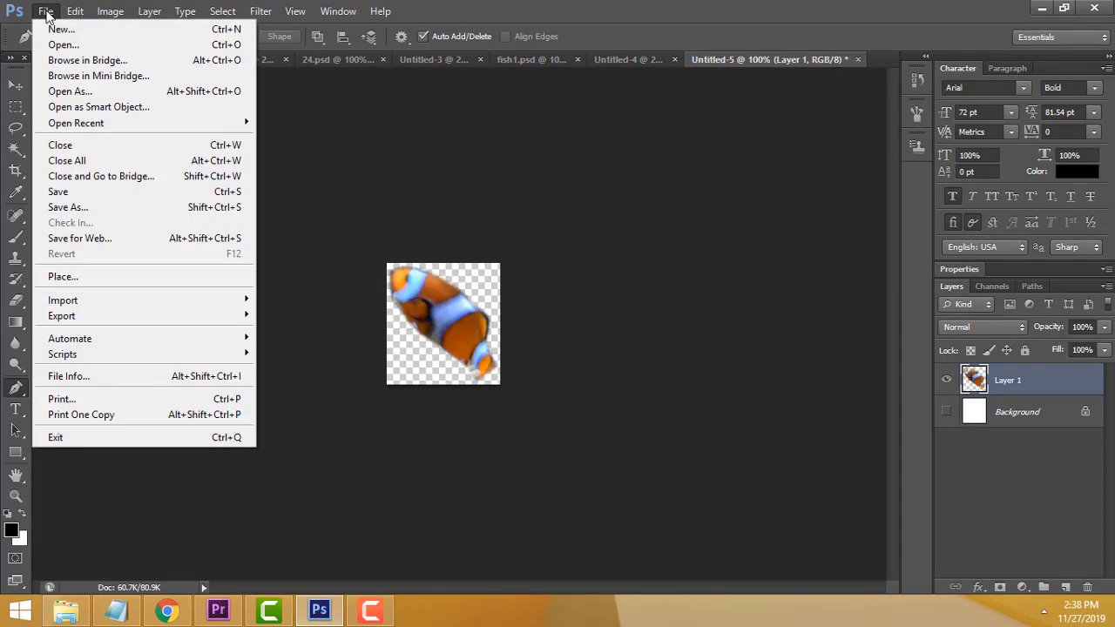
left_click(87, 207)
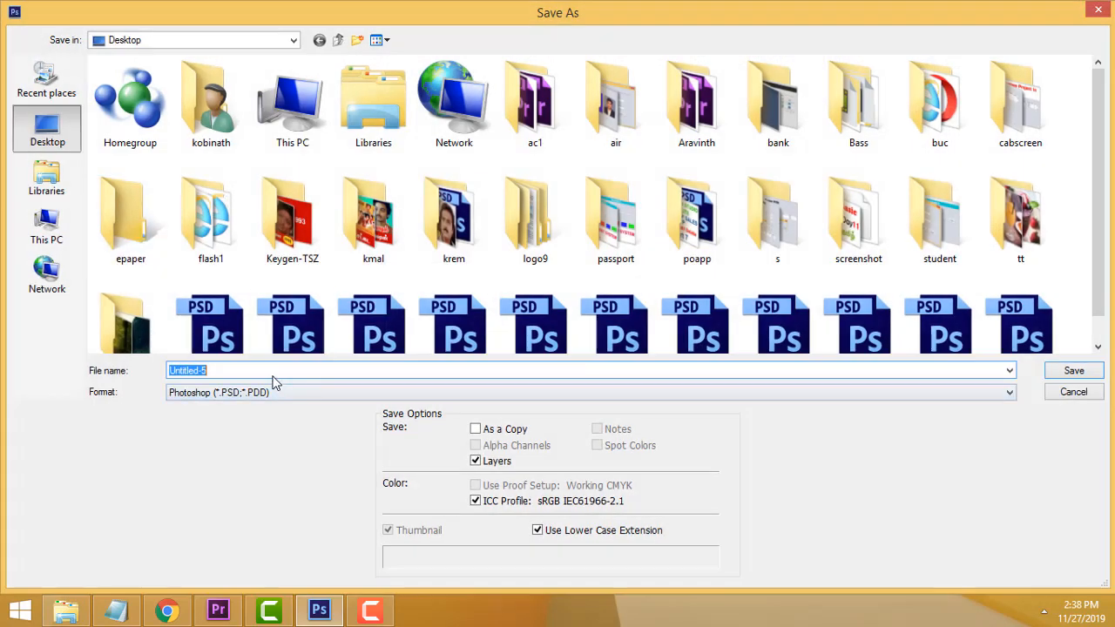
type("fisg")
key("BackSpace")
type("h2")
left_click(1077, 371)
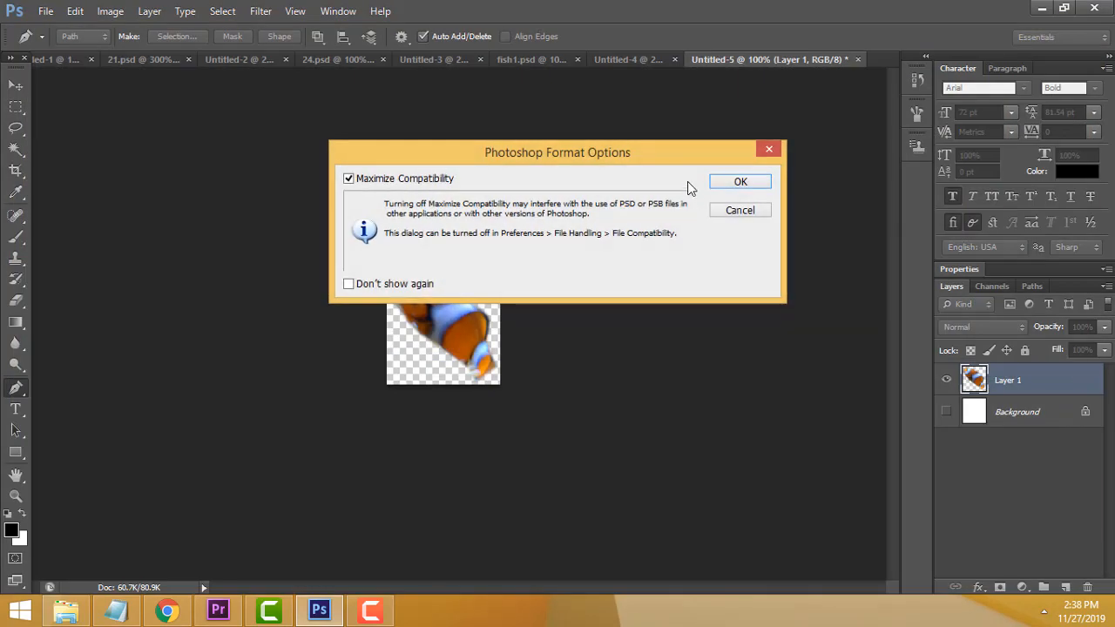
left_click(740, 181)
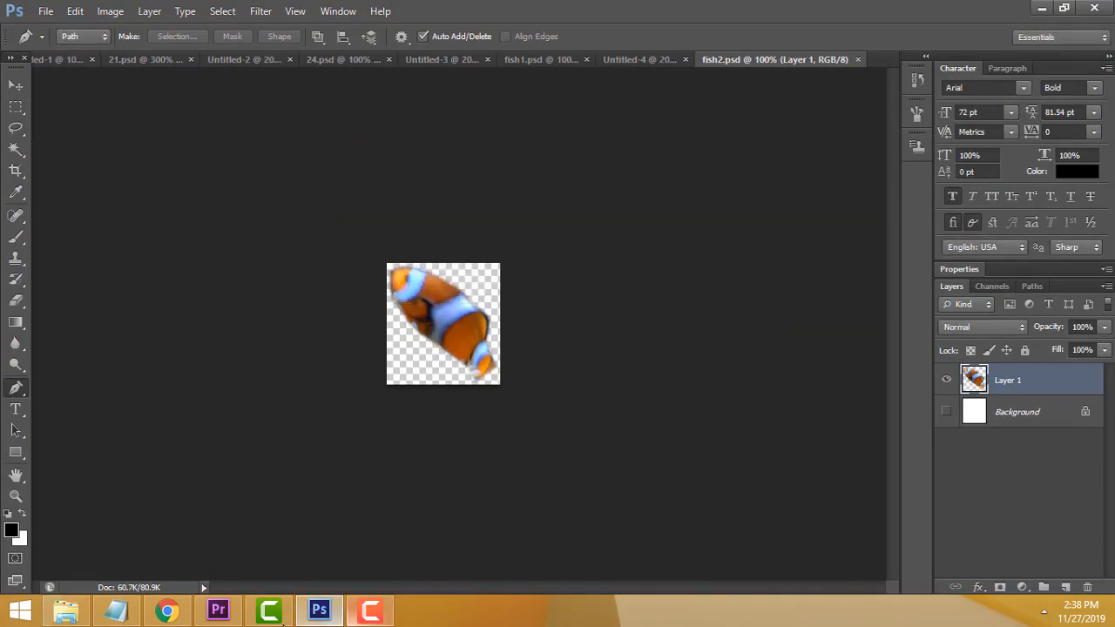
Switch to Premiere Pro and import fish2 from the Desktop as individual layers, with only Layer 1 included.
left_click(220, 611)
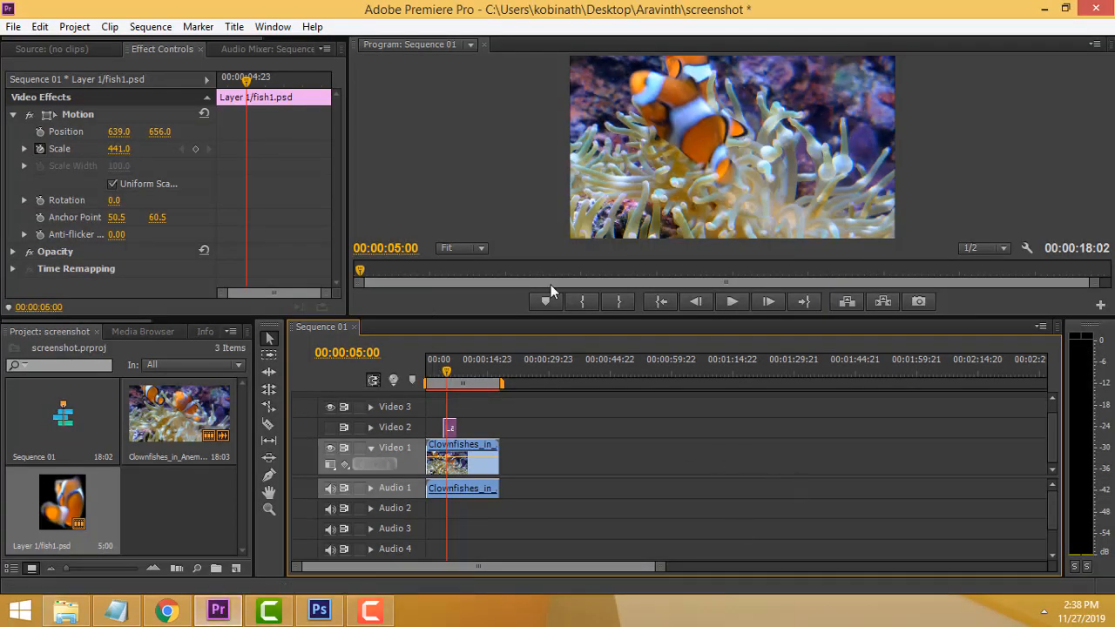
double_click(169, 489)
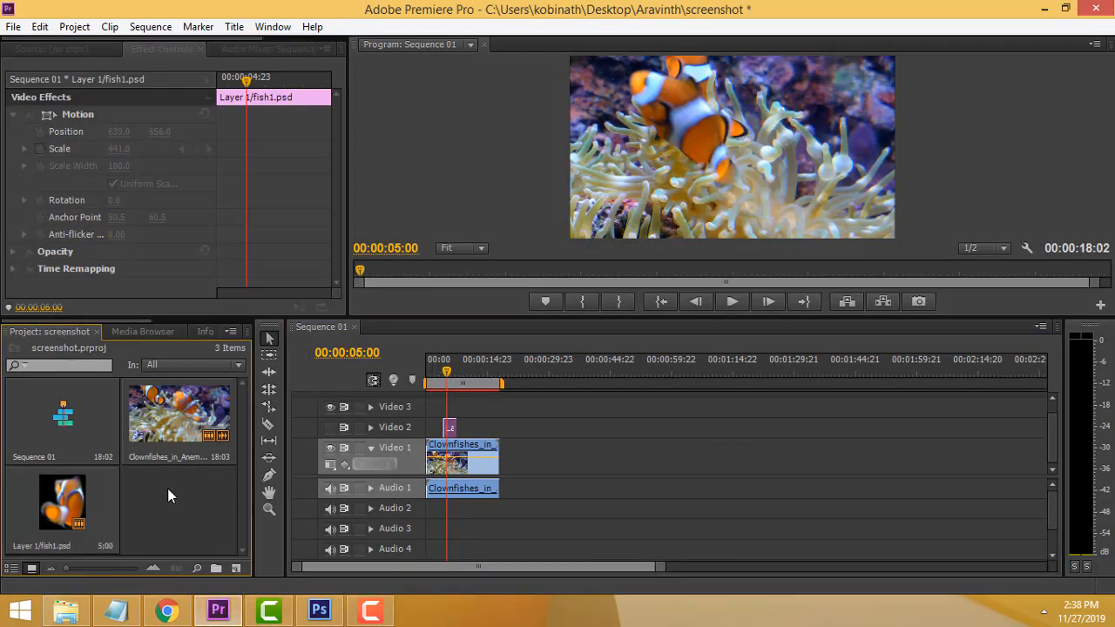
double_click(408, 158)
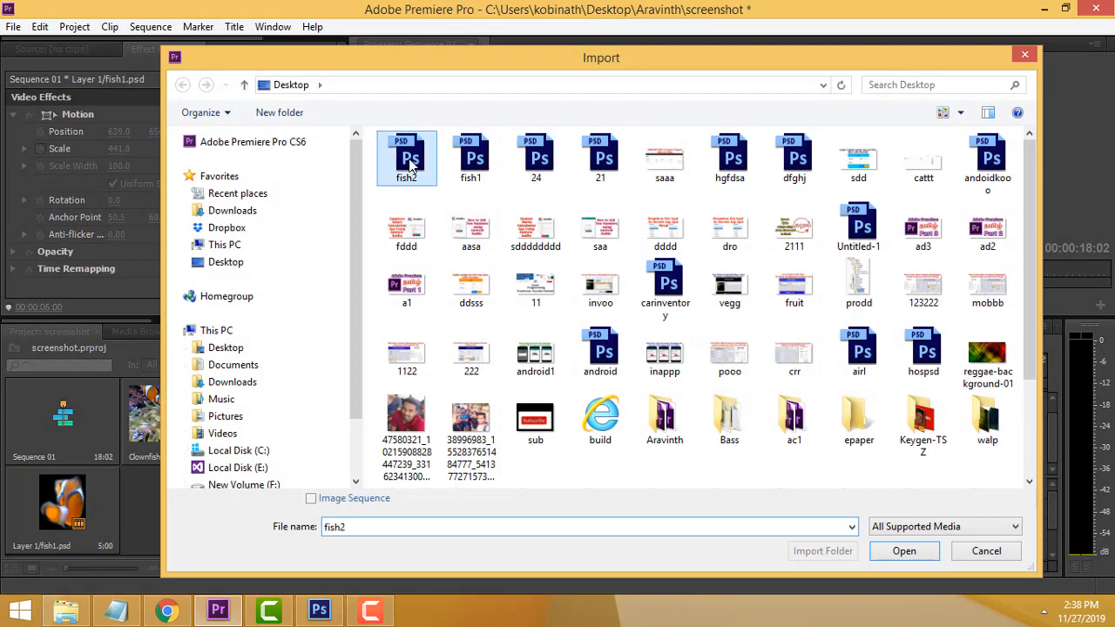
left_click(582, 208)
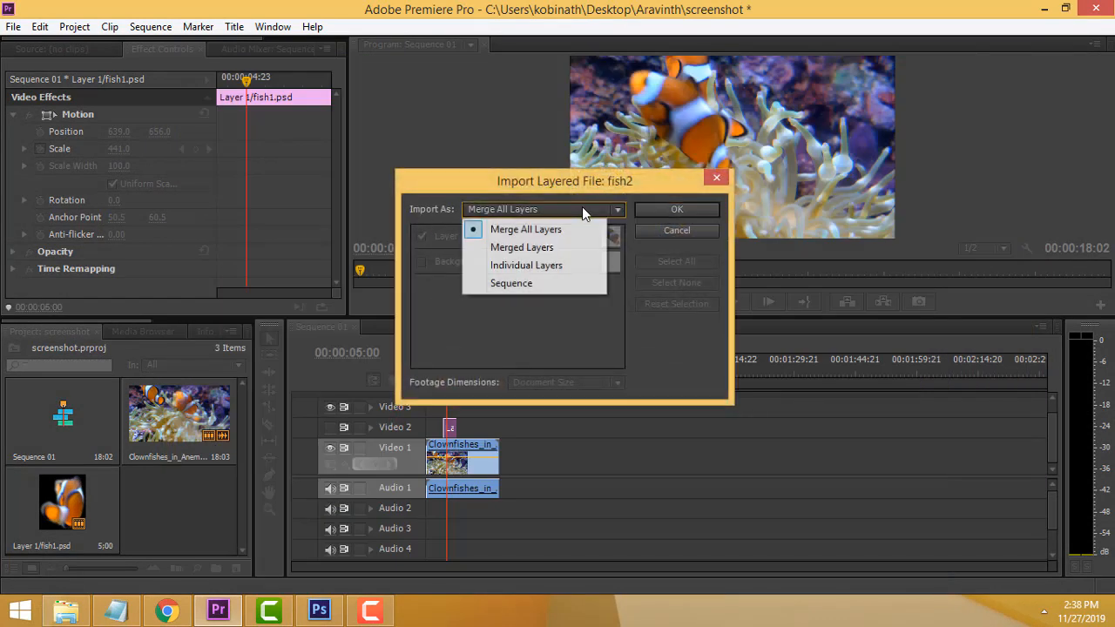
left_click(548, 261)
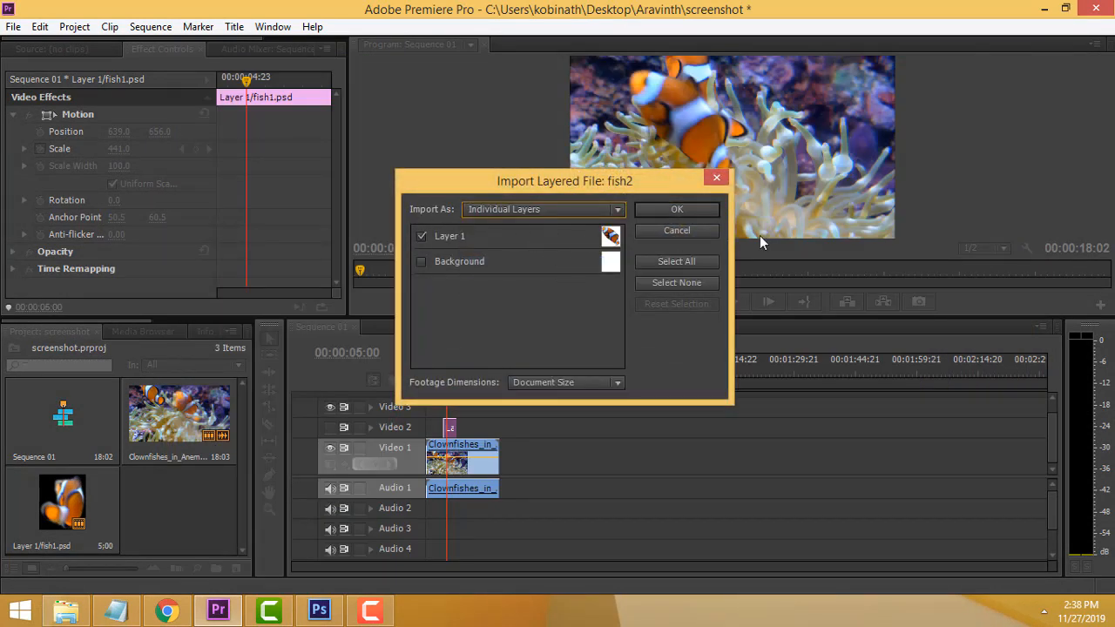
left_click(683, 209)
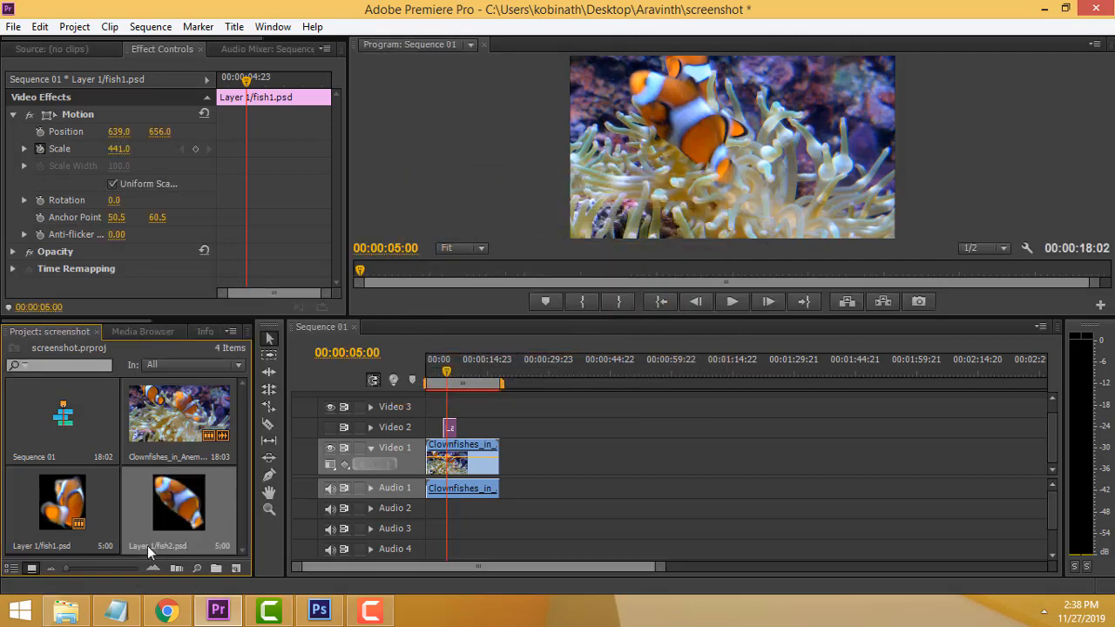
Place the fish2 layer on Video 3 starting at 00:00:05:00 and set the fish1 layer's Scale to 497 there.
left_click_drag(181, 519, 455, 410)
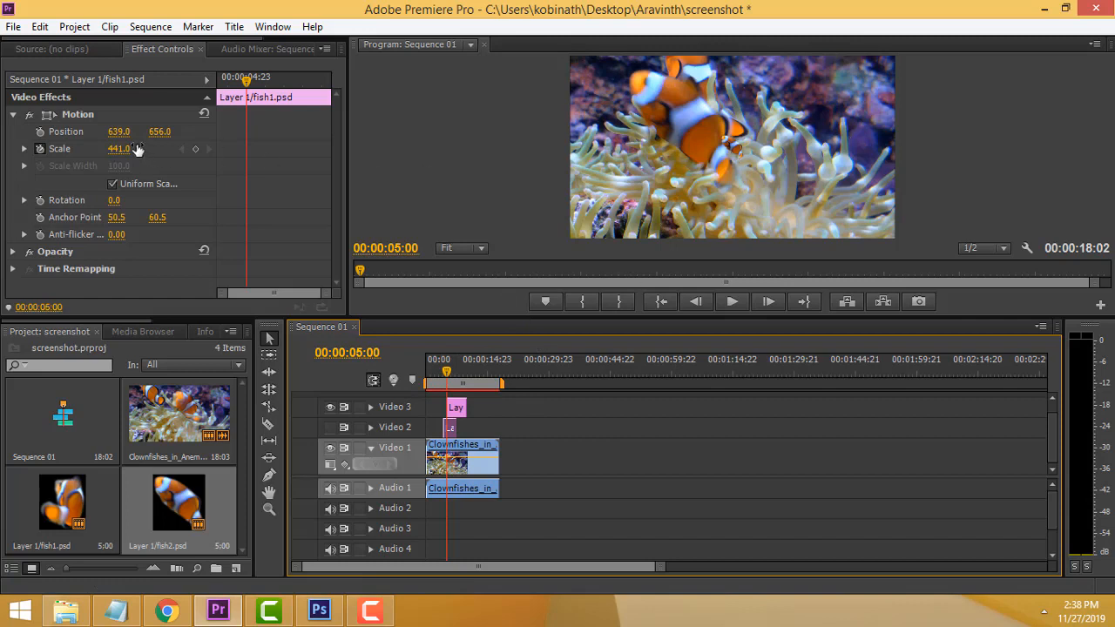
left_click_drag(117, 153, 119, 153)
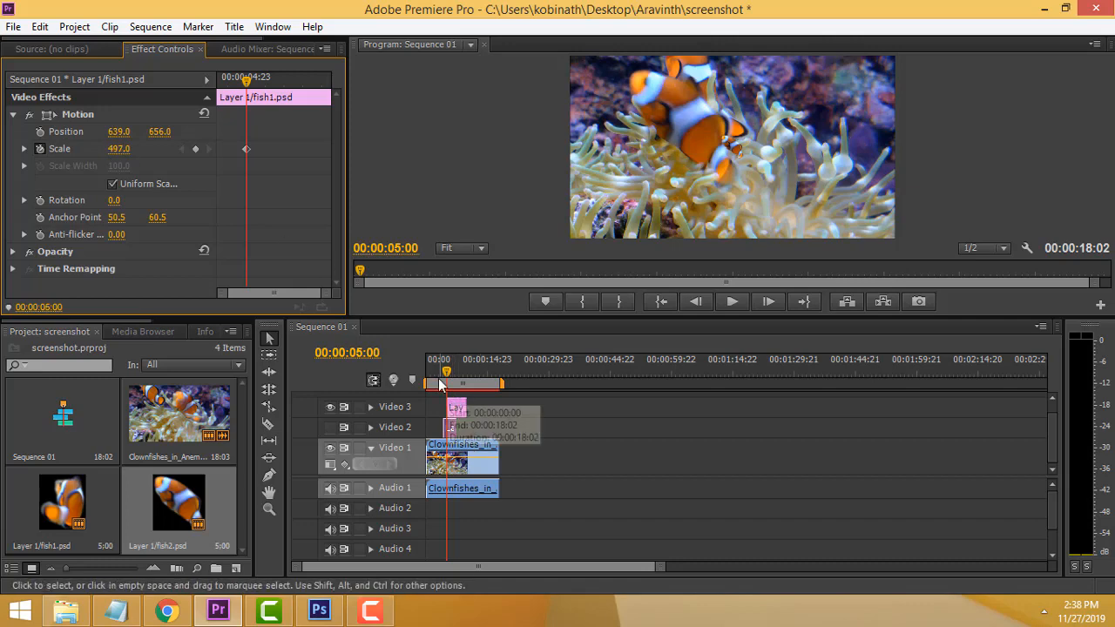
Select the fish2 layer on Video 3 at 00:00:06:19 and set its Scale to 427.
left_click_drag(449, 369, 456, 369)
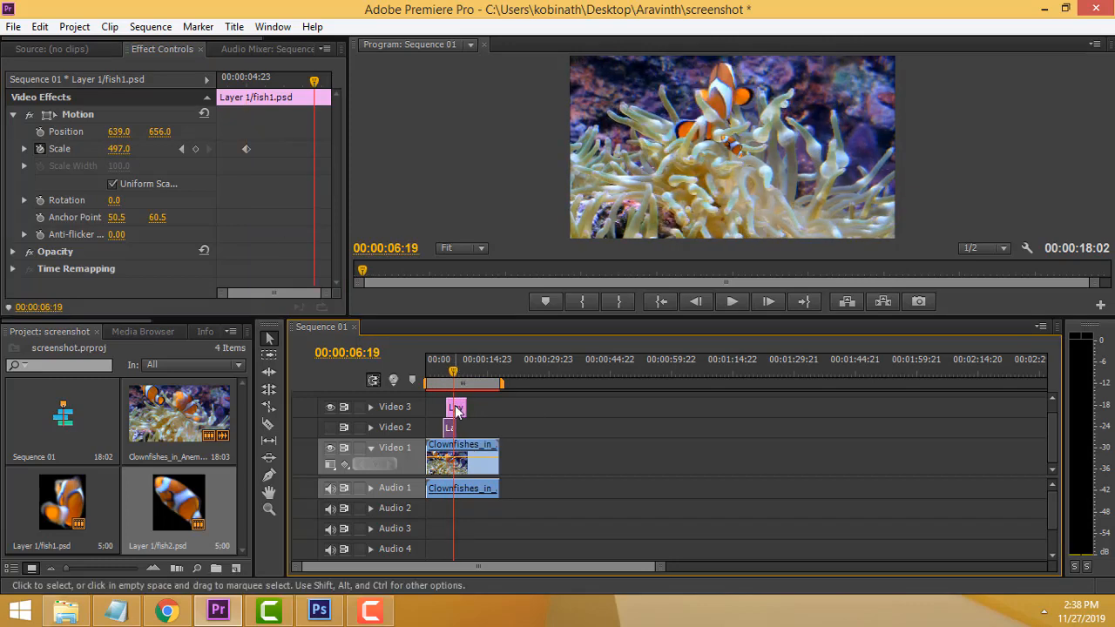
left_click(455, 407)
left_click(14, 115)
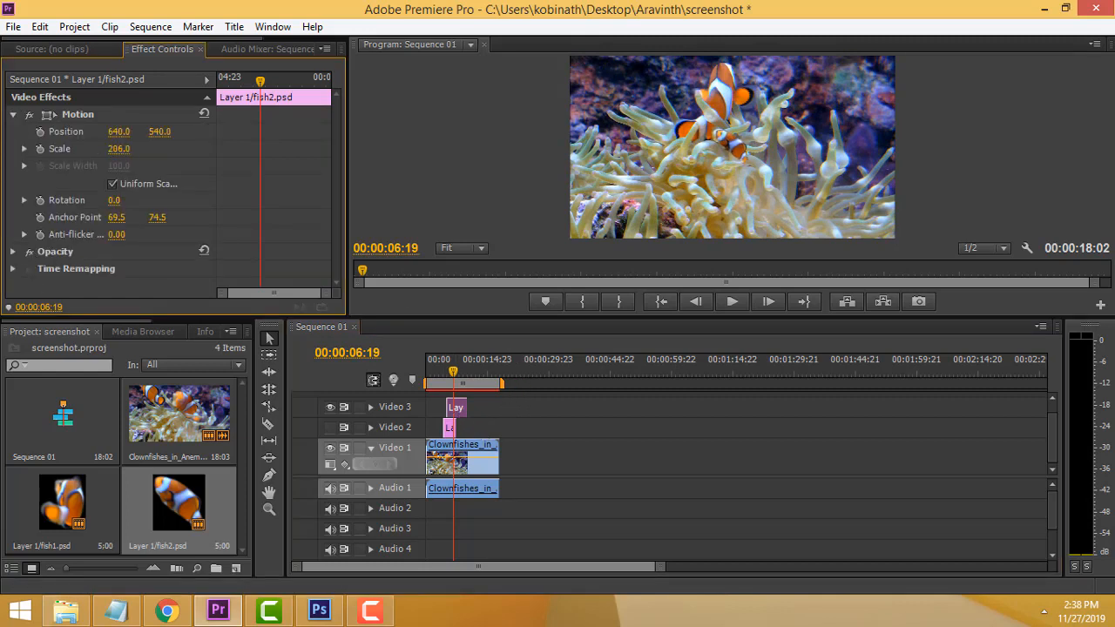
left_click_drag(526, 149, 398, 149)
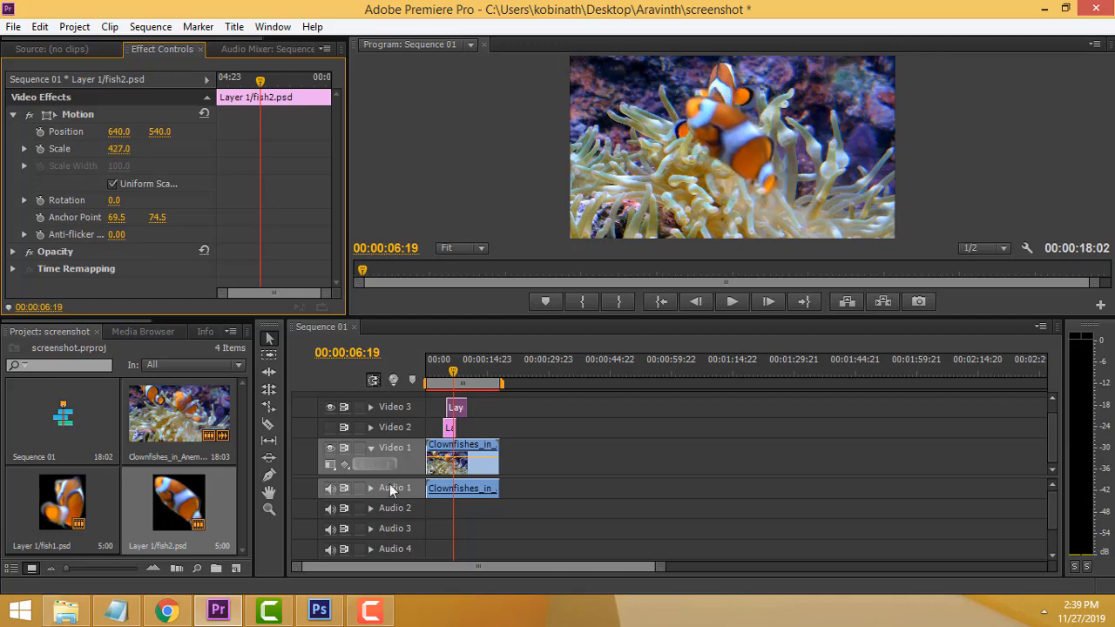
Trim the end of the fish2 layer on Video 3 level with the end of the fish1 layer and play the sequence.
left_click_drag(453, 372, 413, 370)
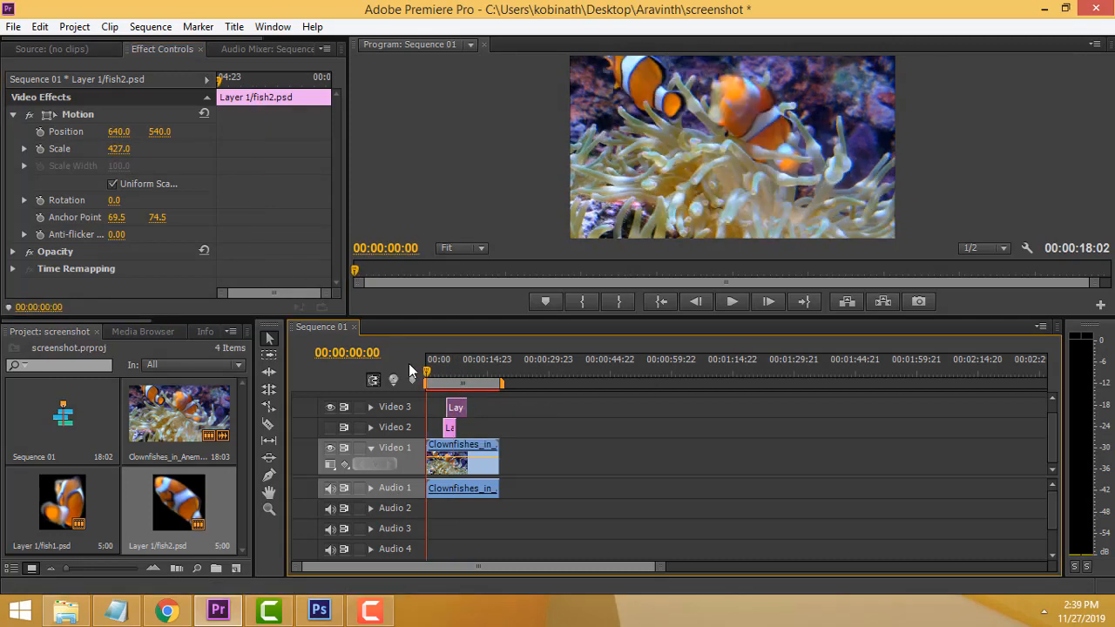
key("space")
left_click_drag(478, 407, 454, 407)
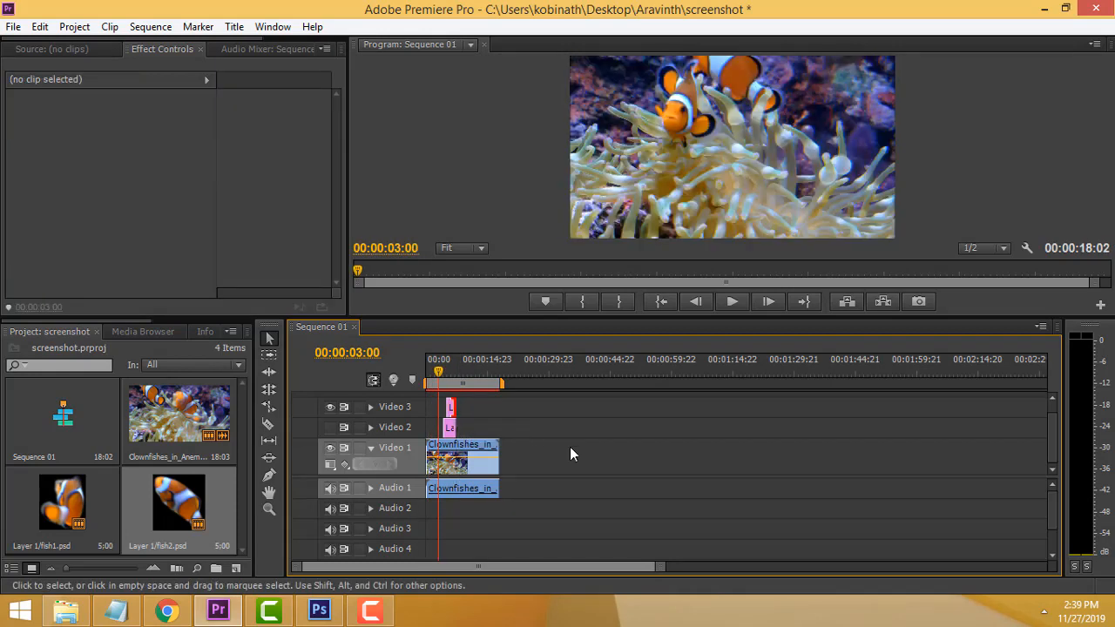
left_click(452, 409)
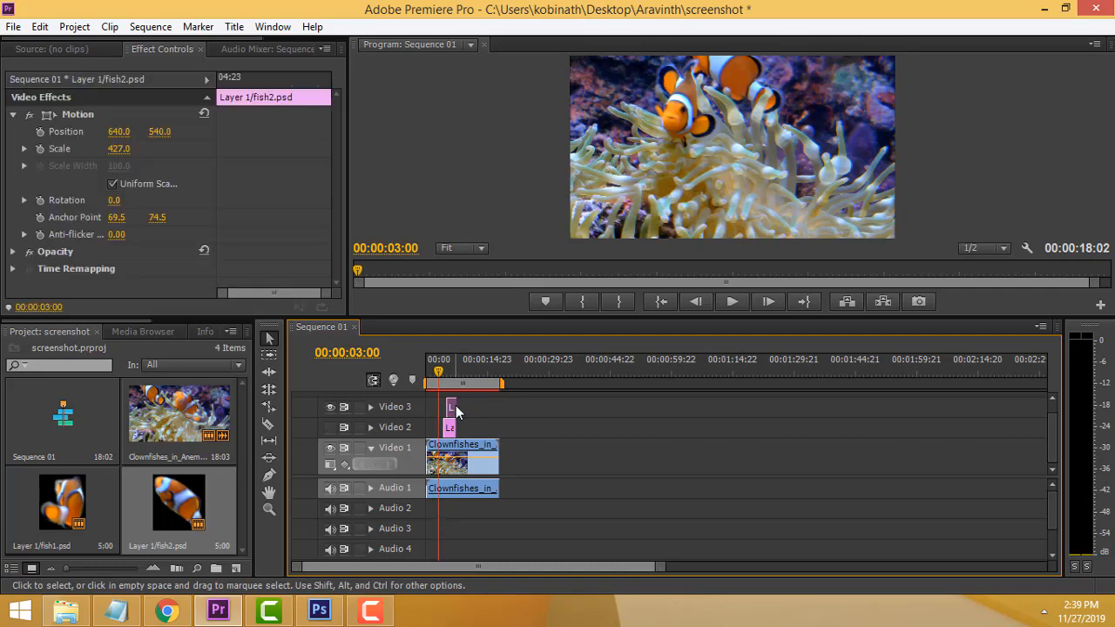
left_click_drag(451, 407, 451, 408)
left_click(730, 304)
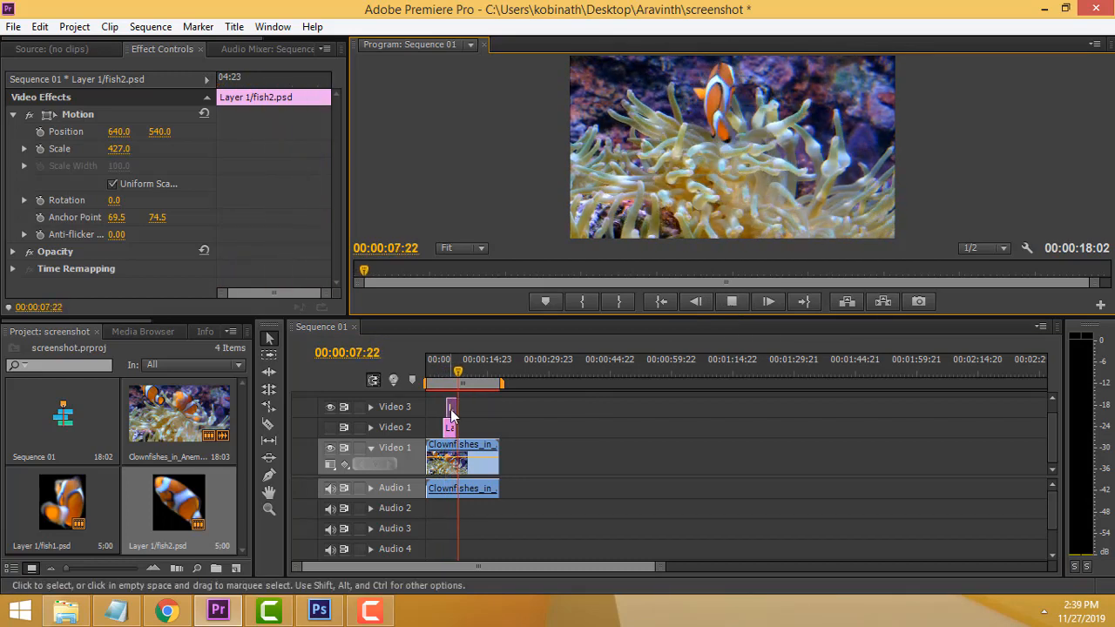
Try the fish2 layer on Video 3 at a start just before the fish1 layer's end, and play the sequence from near its beginning.
left_click_drag(451, 406, 440, 376)
left_click(431, 376)
left_click(734, 303)
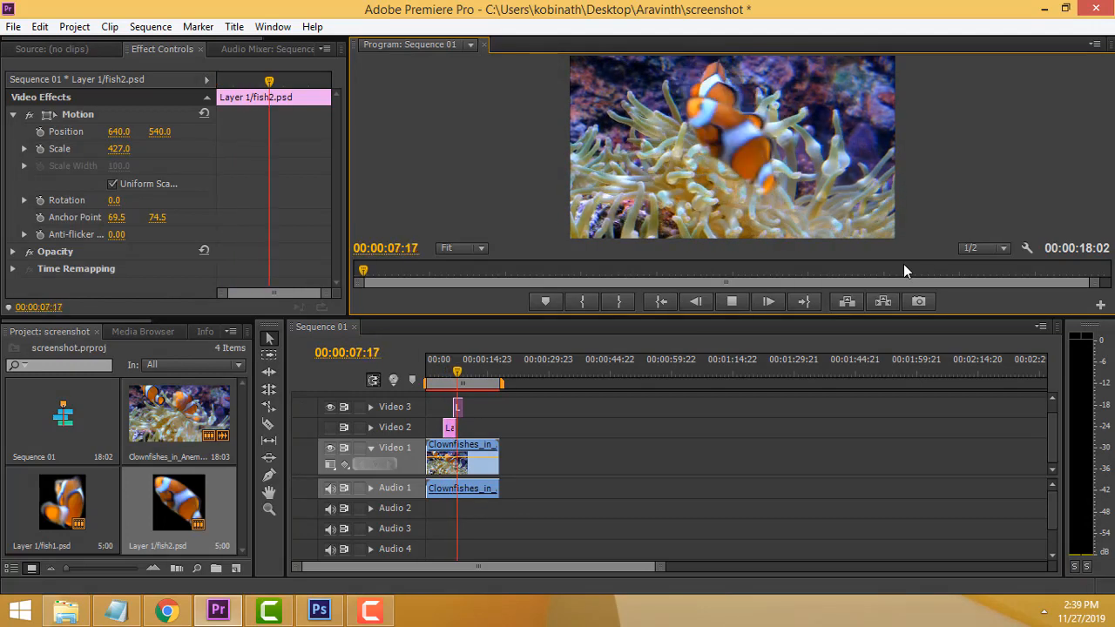
Move the fish2 layer on Video 3 earlier so that it covers 00:00:04:19, and play the sequence from 00:00:02:10.
mouse_move(442, 375)
left_mouse_down()
mouse_move(458, 371)
mouse_move(446, 374)
left_mouse_up()
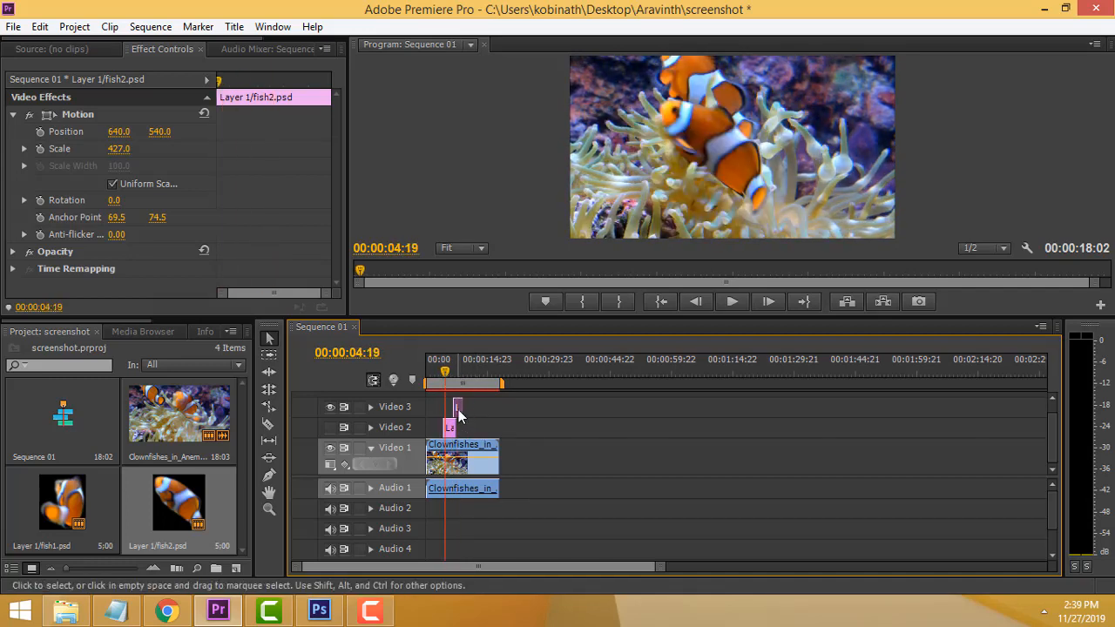
left_click_drag(459, 417, 450, 414)
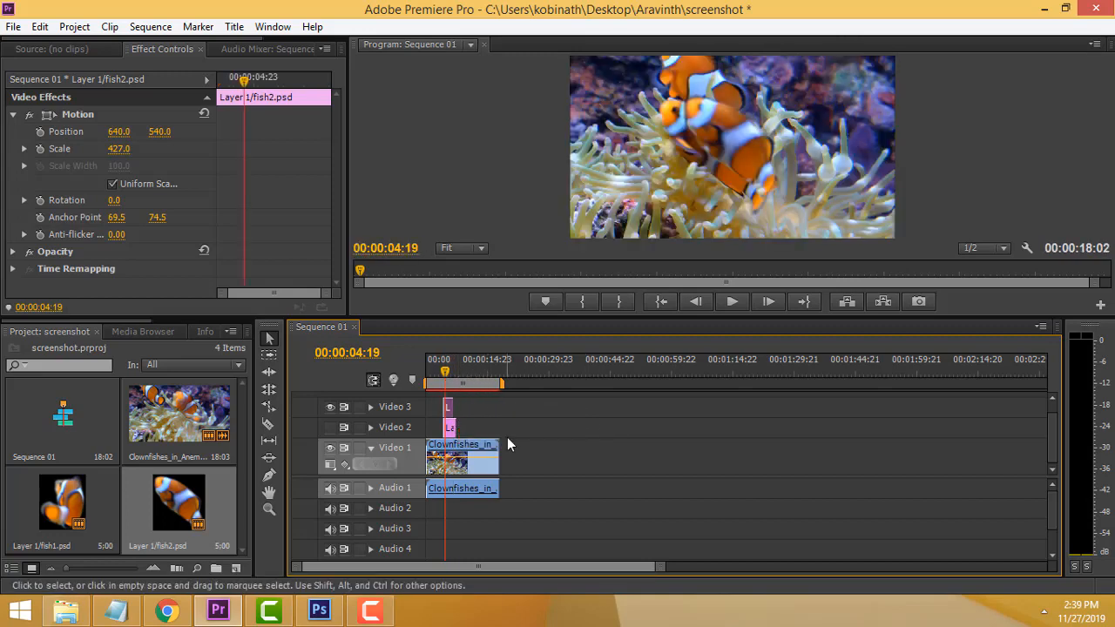
left_click(435, 373)
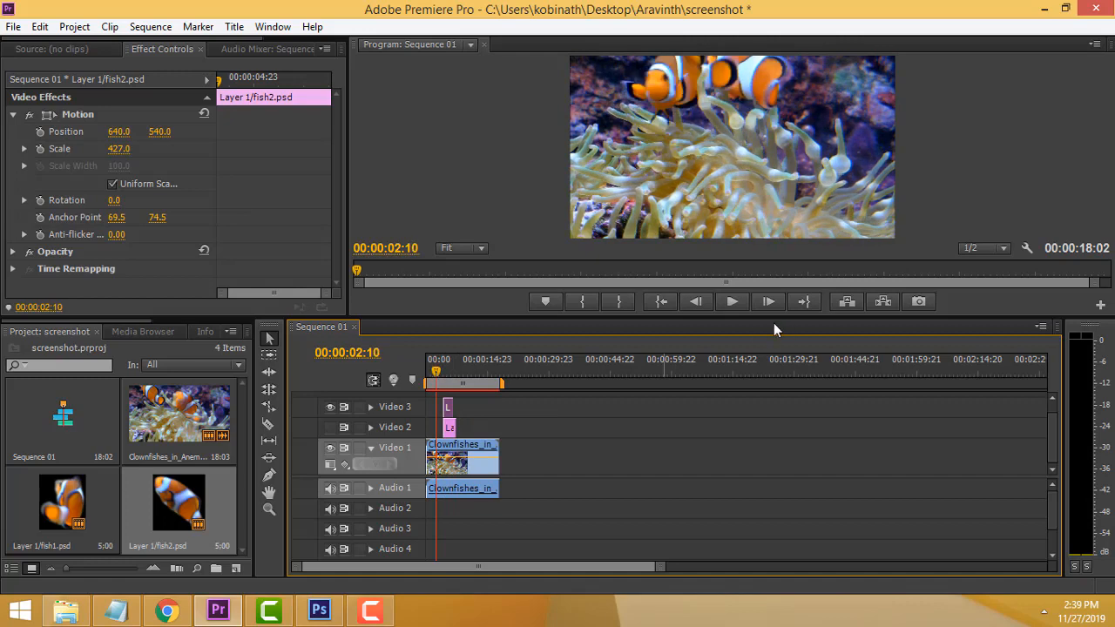
left_click(728, 304)
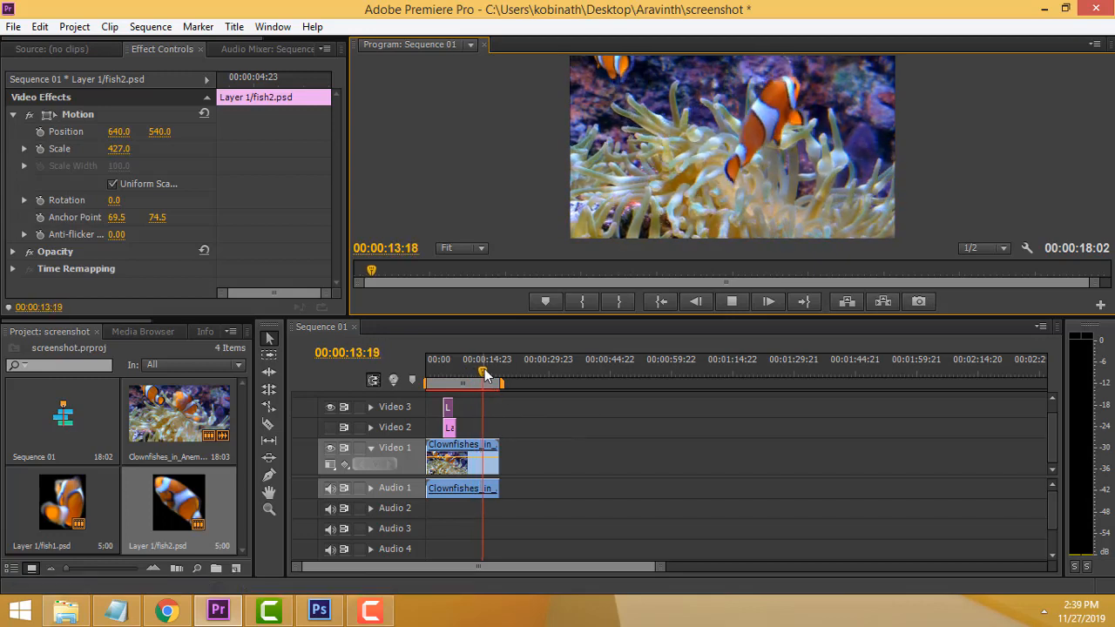
Shorten the fish1 layer to a brief piece, place it on Video 3 directly ahead of the fish2 layer, and play from 00:00:03:00.
left_click_drag(487, 369, 461, 408)
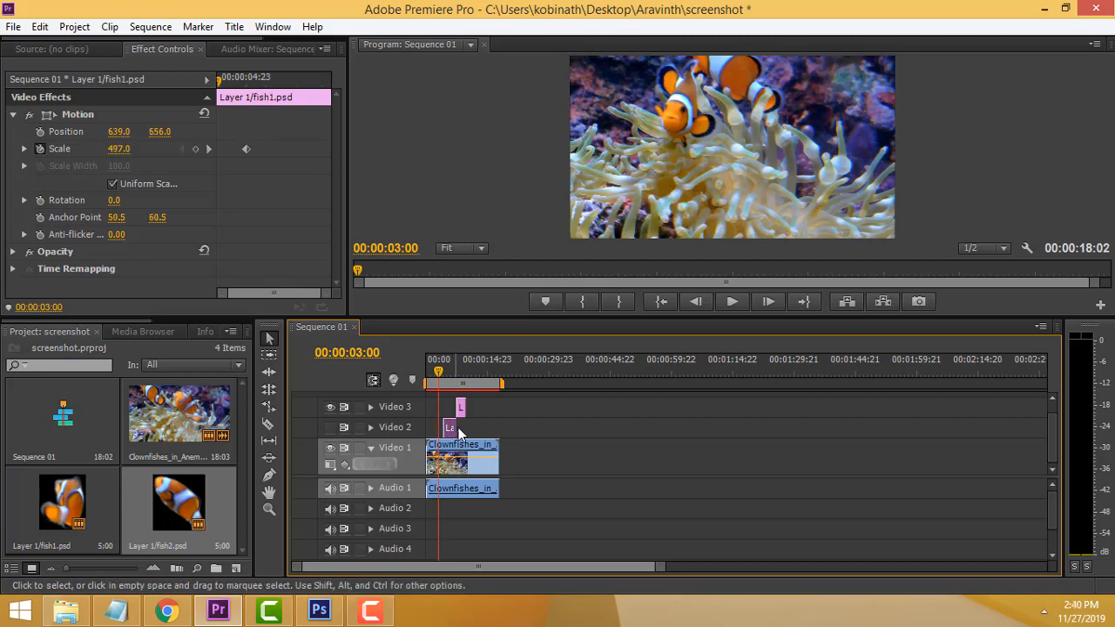
left_click_drag(456, 428, 458, 414)
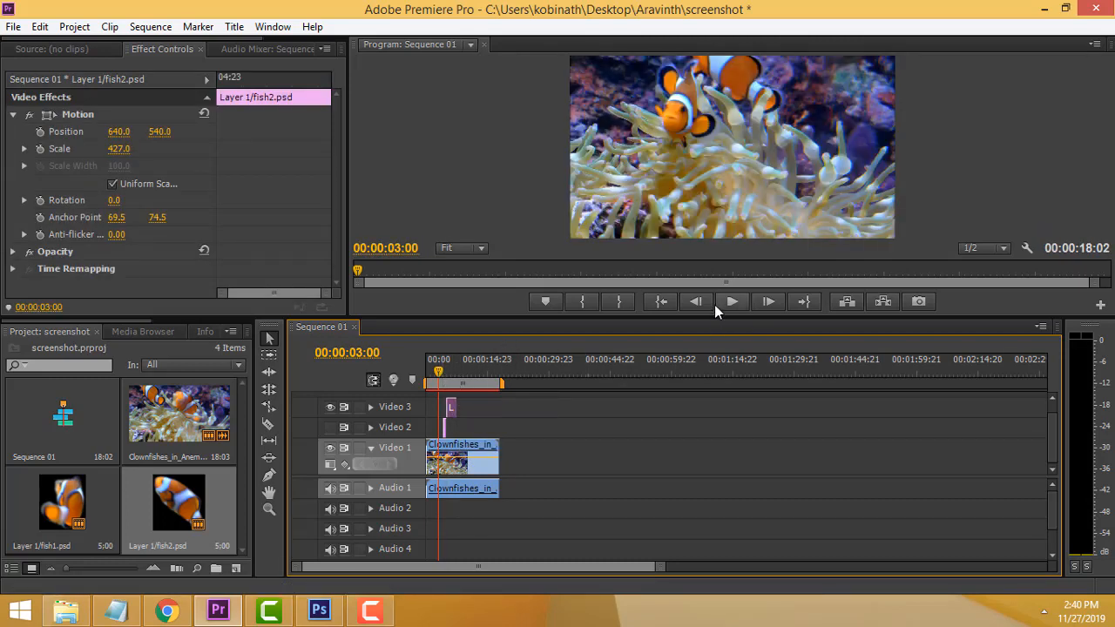
left_click(441, 428)
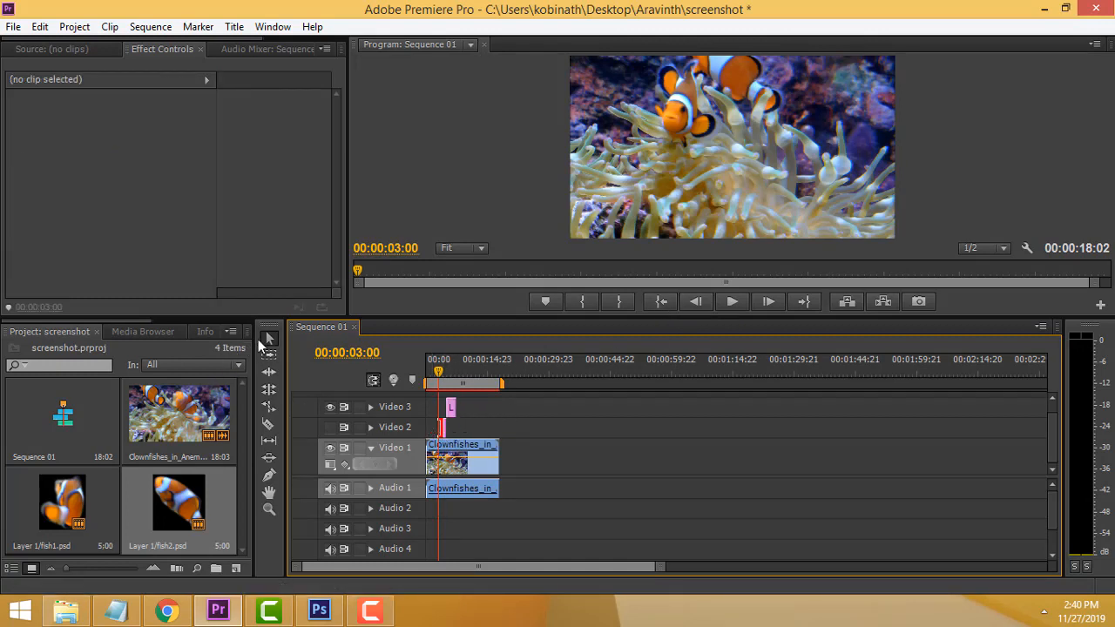
left_click(259, 342)
left_click_drag(442, 428, 446, 410)
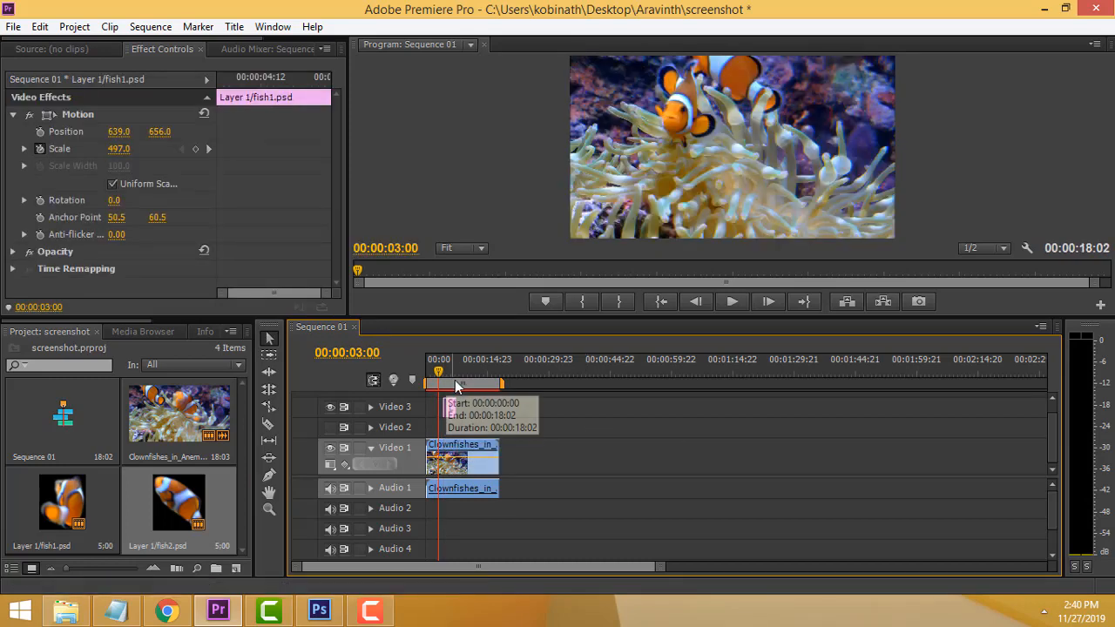
left_click(729, 302)
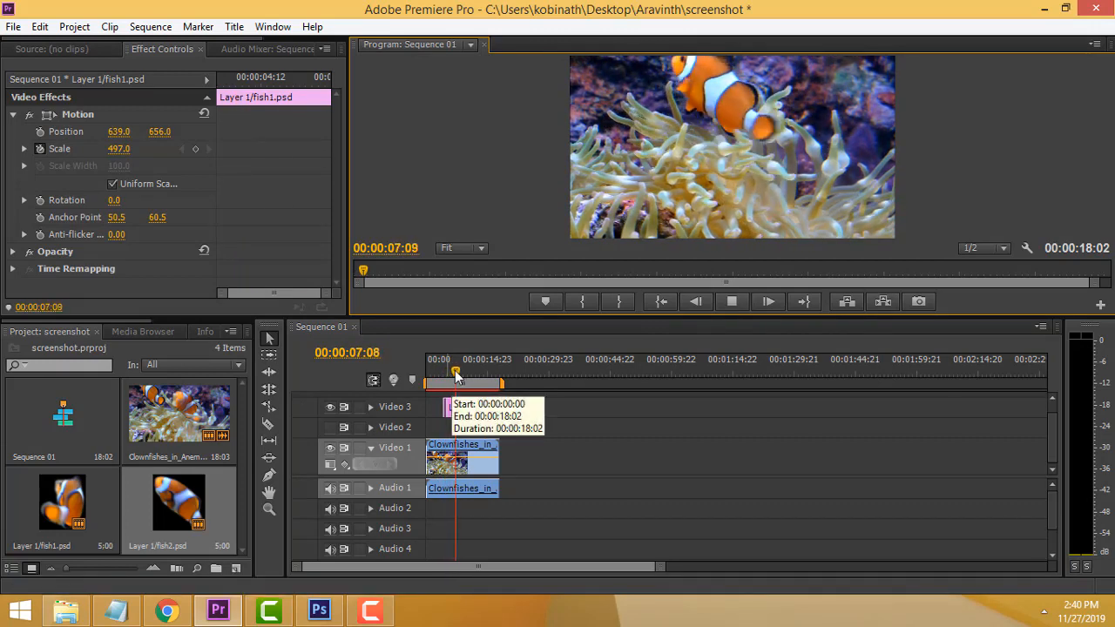
Play the sequence repeatedly from near its beginning to review the timing of both fish overlays.
left_click_drag(435, 373, 440, 373)
left_click(732, 301)
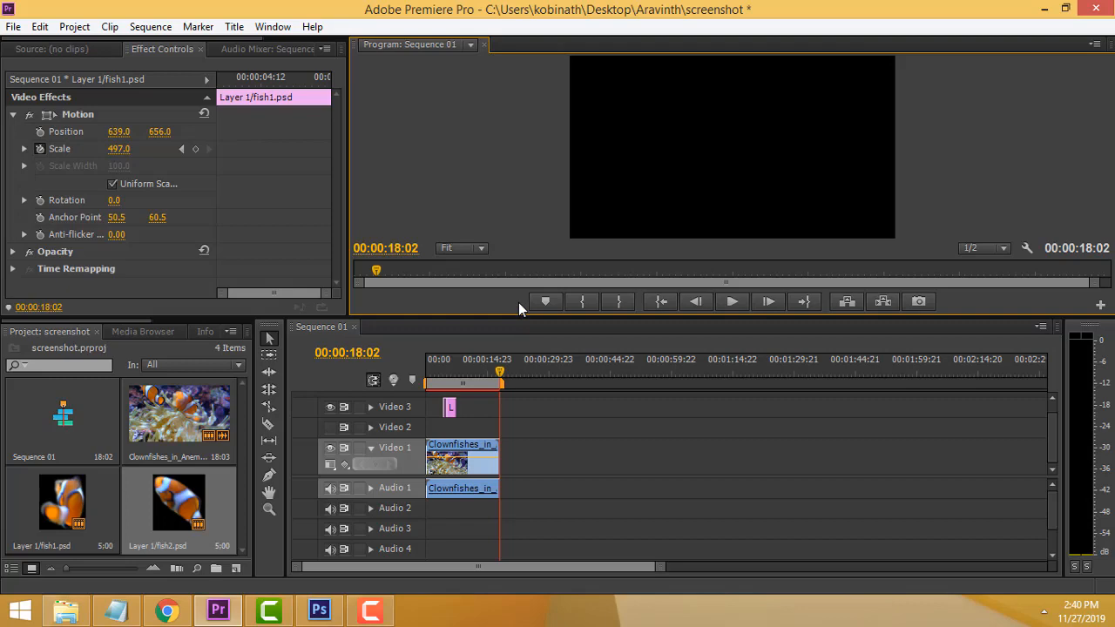
left_click_drag(489, 383, 429, 383)
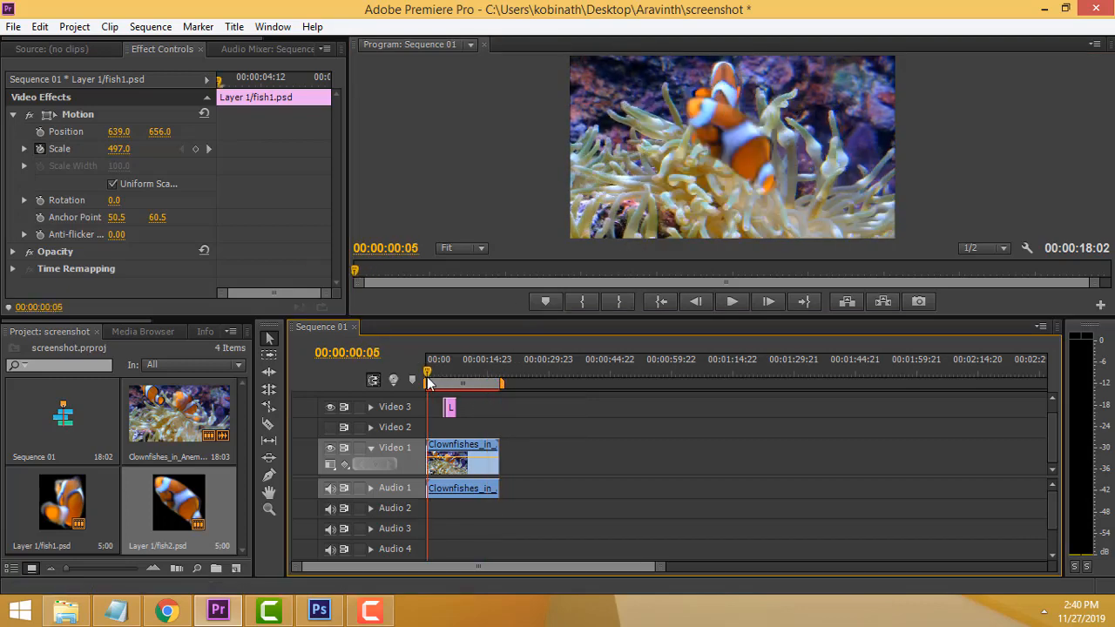
key("space")
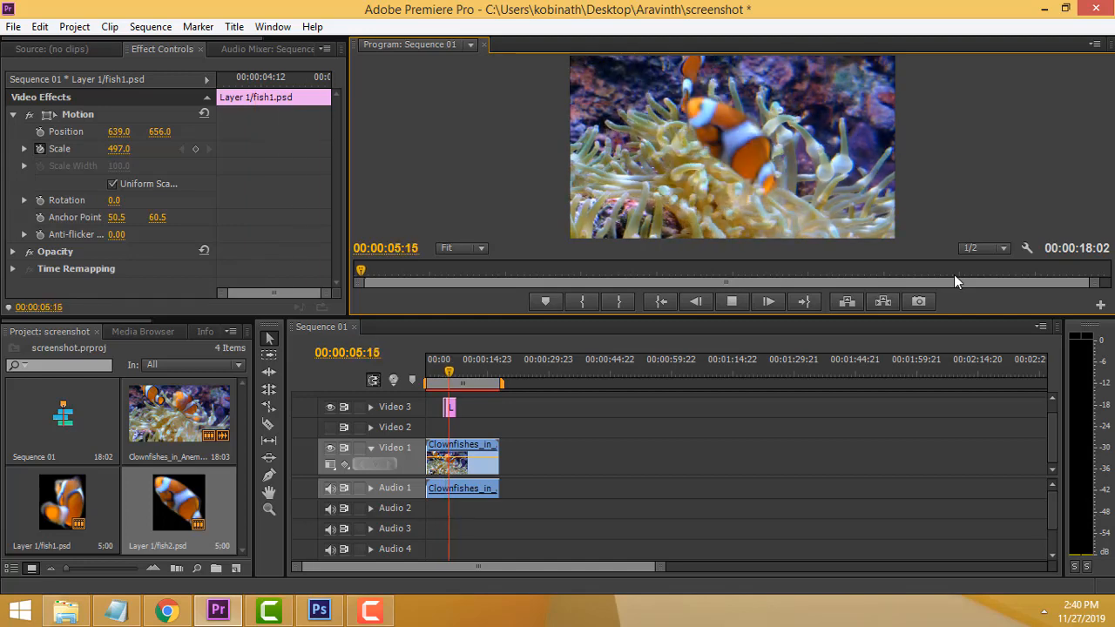
left_click(436, 373)
left_click(725, 307)
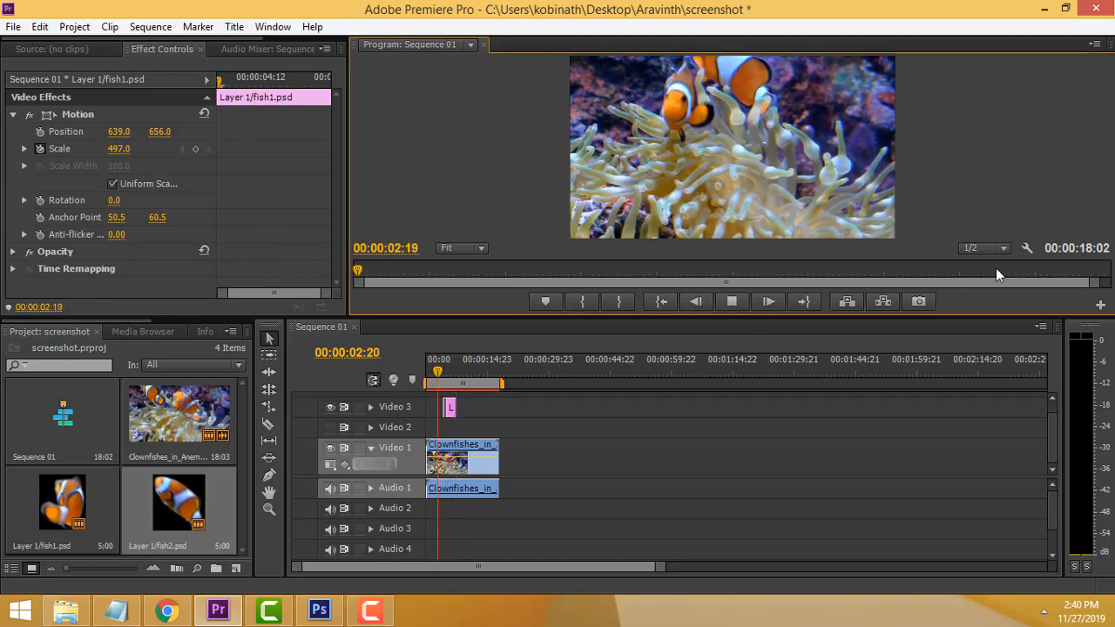